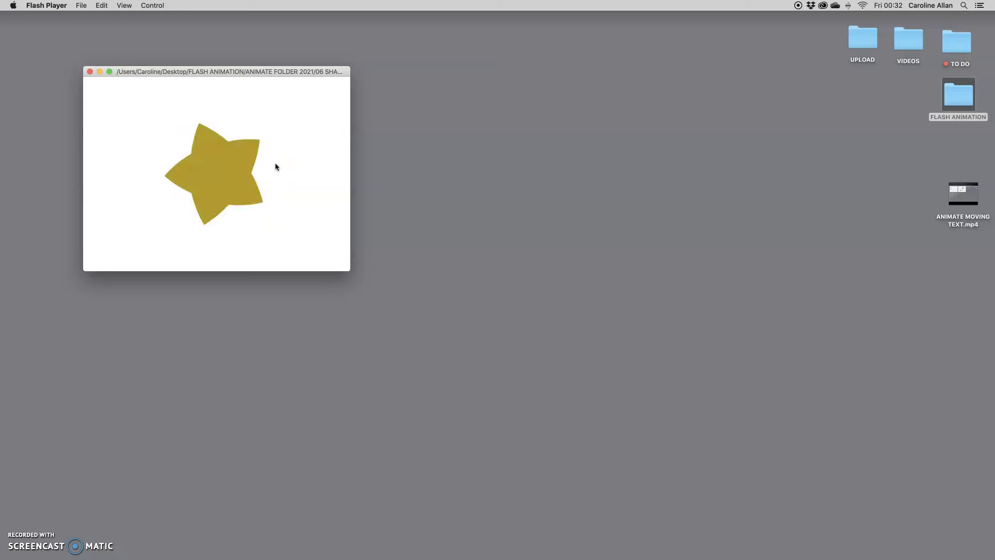
Step: Close the sample shape animation in Flash Player and switch to Animate
left_click(270, 174)
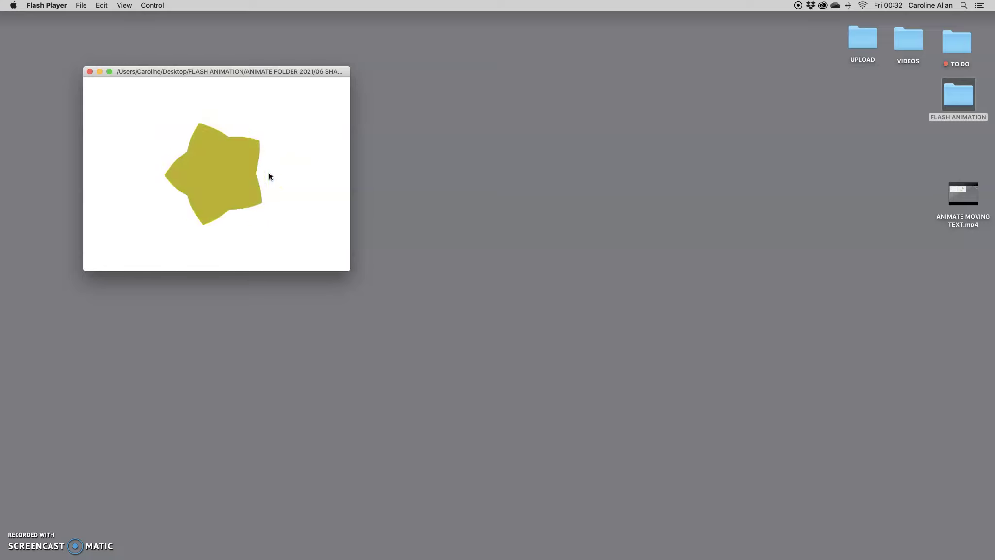
left_click(160, 122)
left_click(145, 80)
left_click_drag(145, 80, 155, 71)
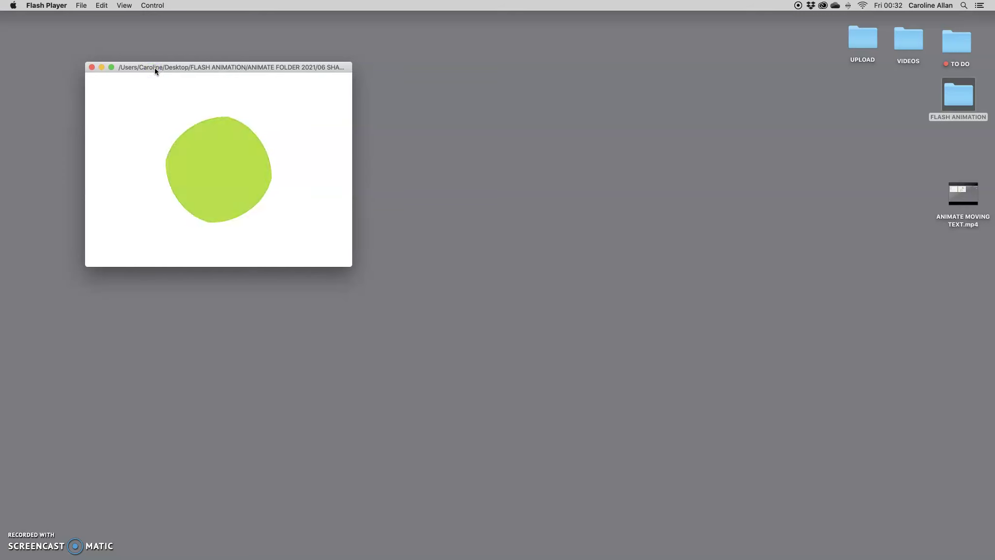
left_click(90, 69)
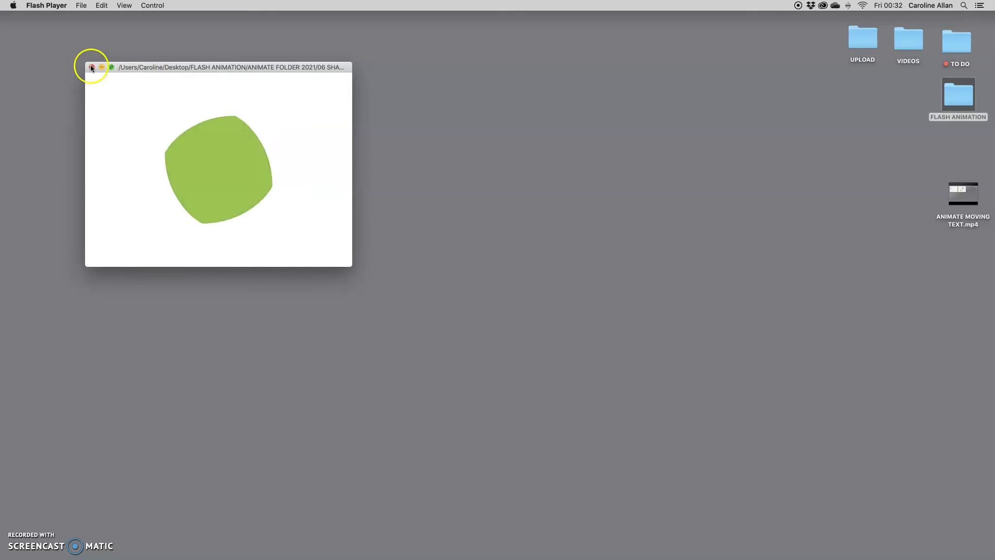
left_click(30, 539)
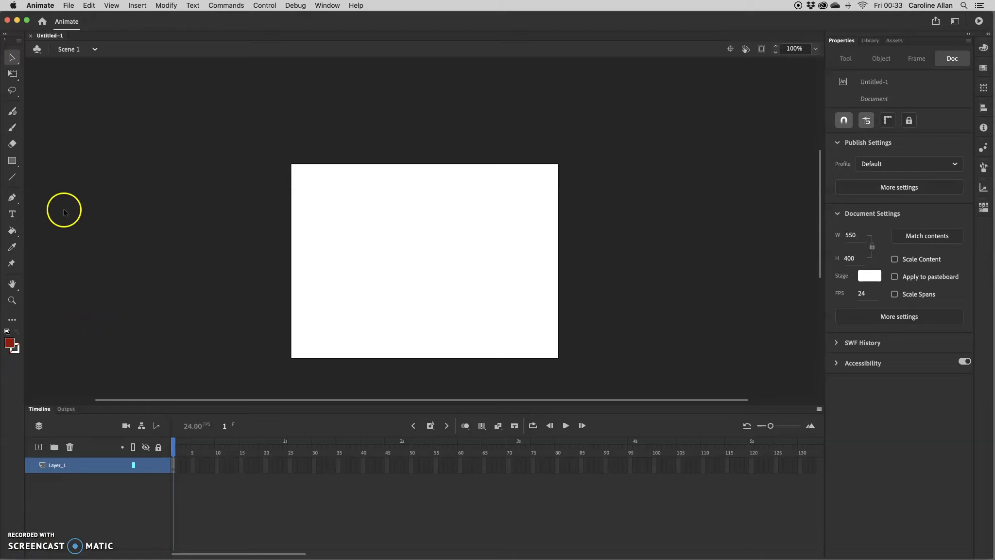
Step: Draw a dark red square about 204 px wide on the stage with the Rectangle Tool
left_click(16, 165)
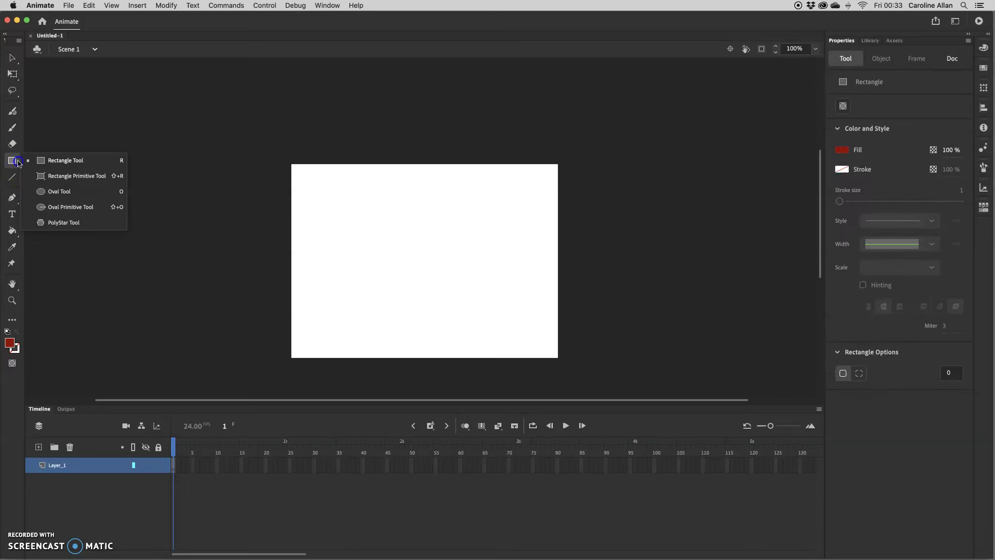
left_click(58, 160)
mouse_move(367, 223)
left_mouse_down()
mouse_move(456, 295)
mouse_move(468, 319)
left_mouse_up()
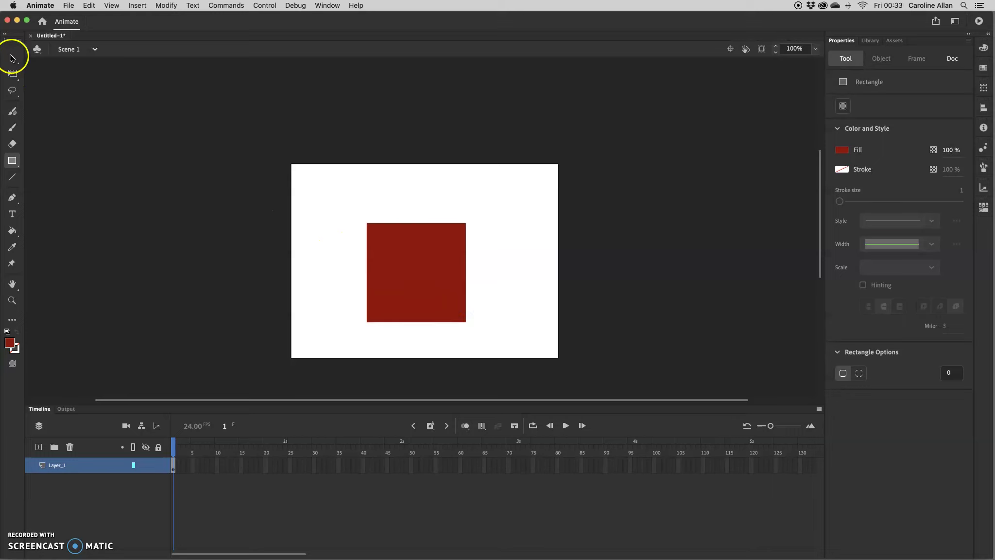
Step: Centre the red square horizontally and vertically on the stage
left_click(12, 57)
left_click(412, 251)
mouse_move(417, 252)
left_mouse_down()
mouse_move(437, 240)
mouse_move(423, 248)
left_mouse_up()
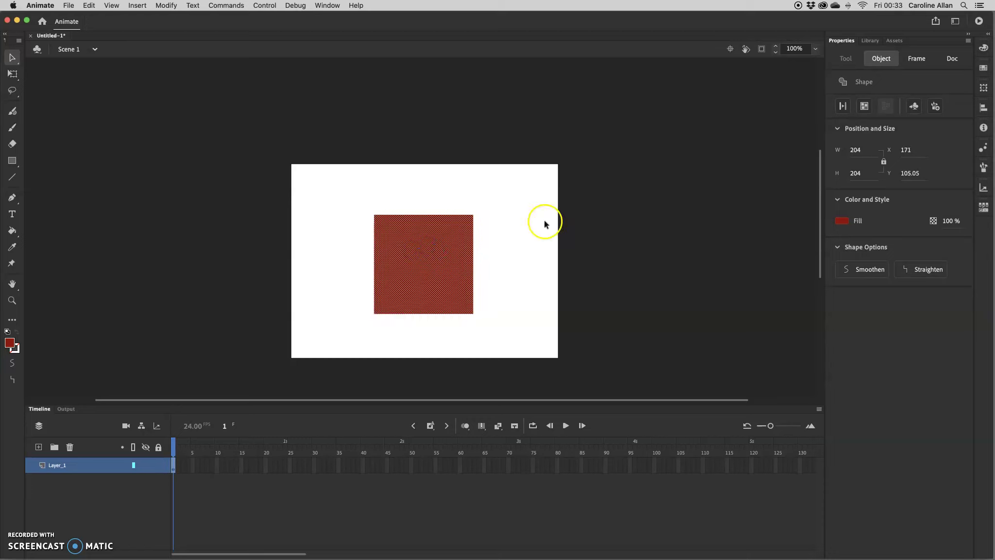
left_click(984, 107)
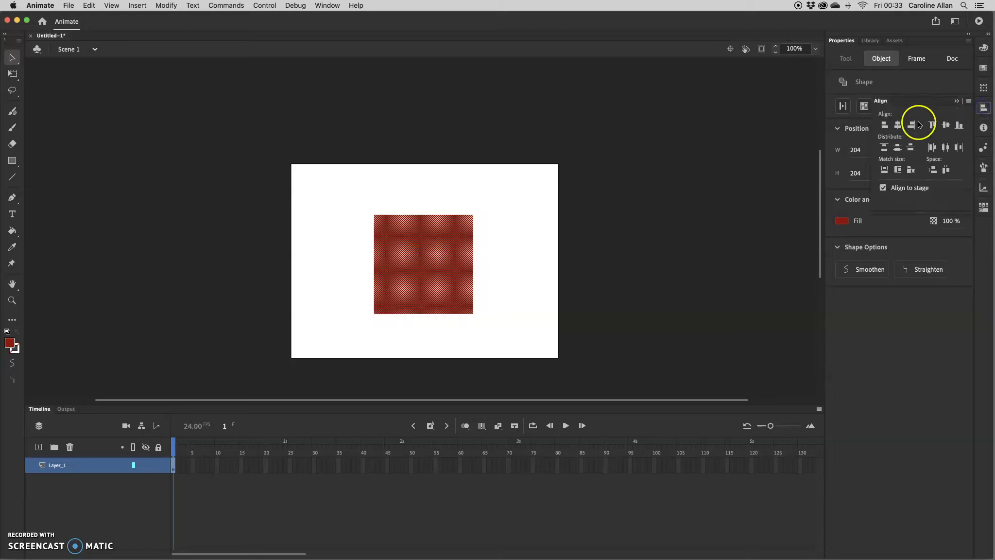
left_click(898, 125)
left_click(945, 125)
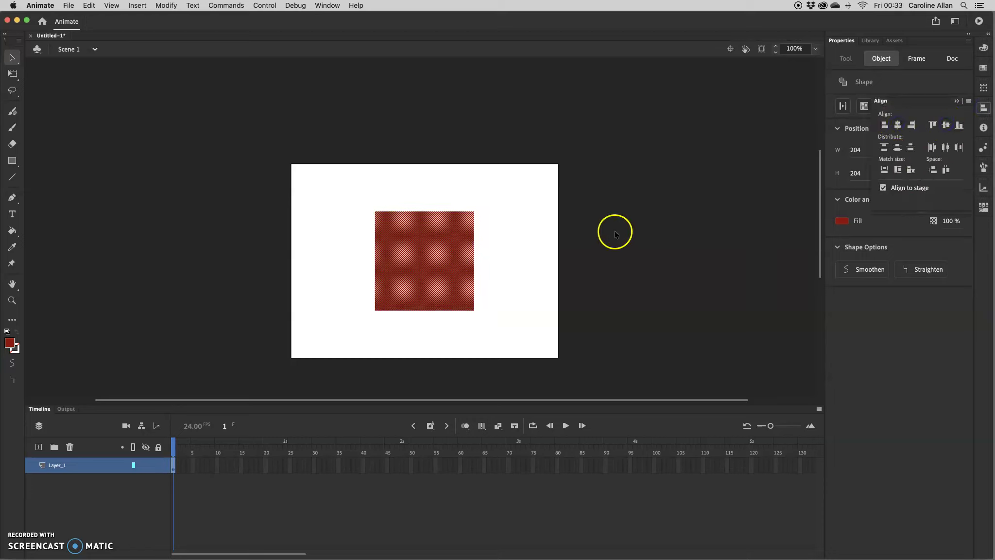
left_click(535, 244)
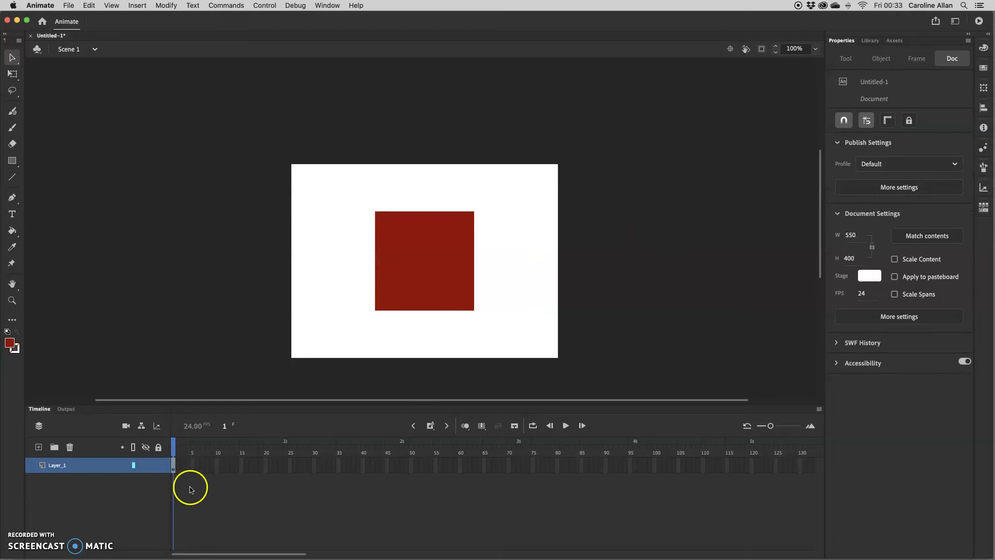
Step: Insert a blank keyframe at frame 25 of Layer_1
left_click(173, 469)
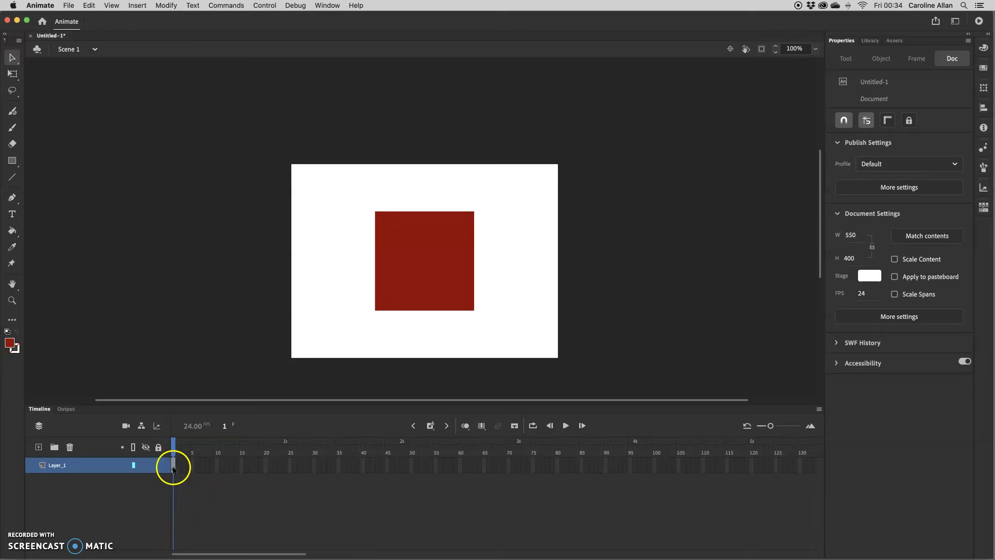
right_click(290, 468)
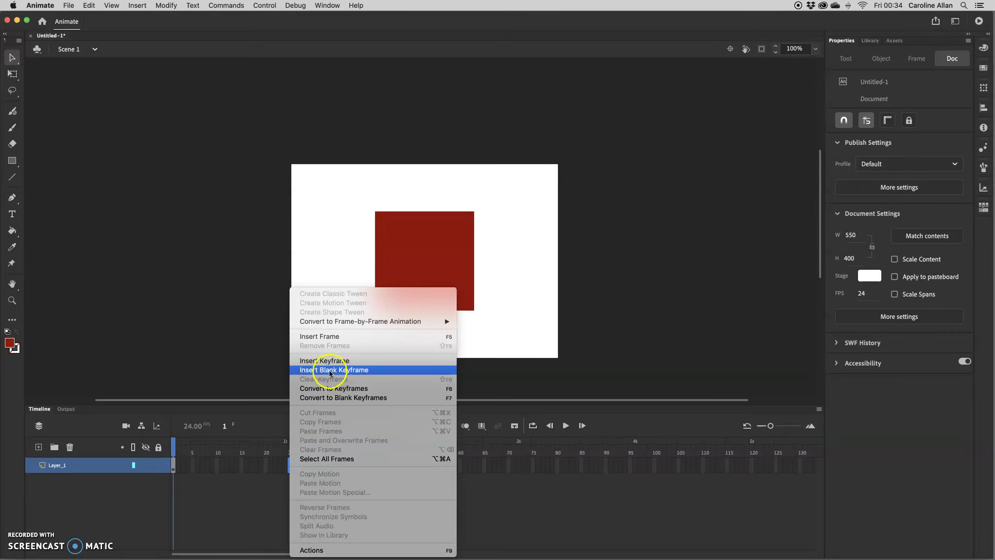
left_click(289, 469)
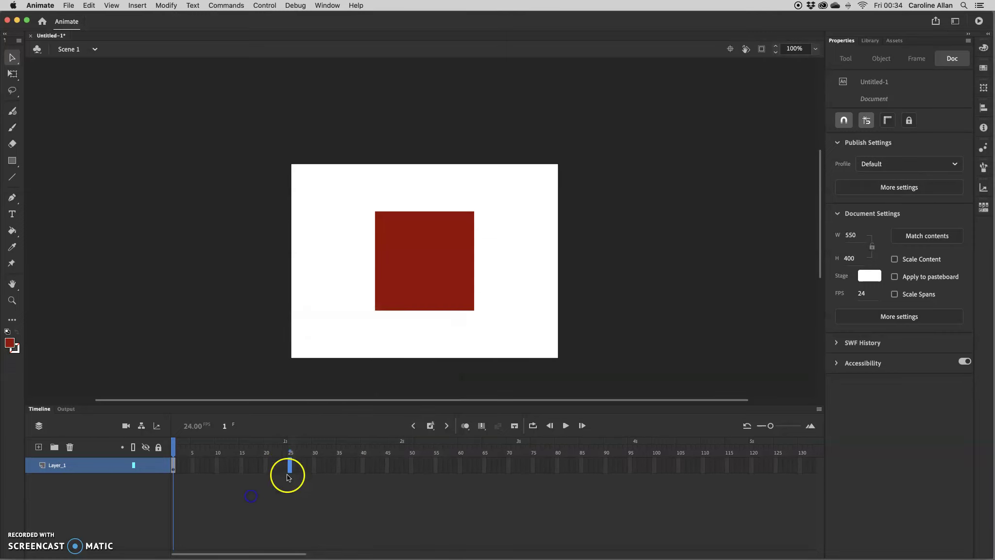
left_click(138, 5)
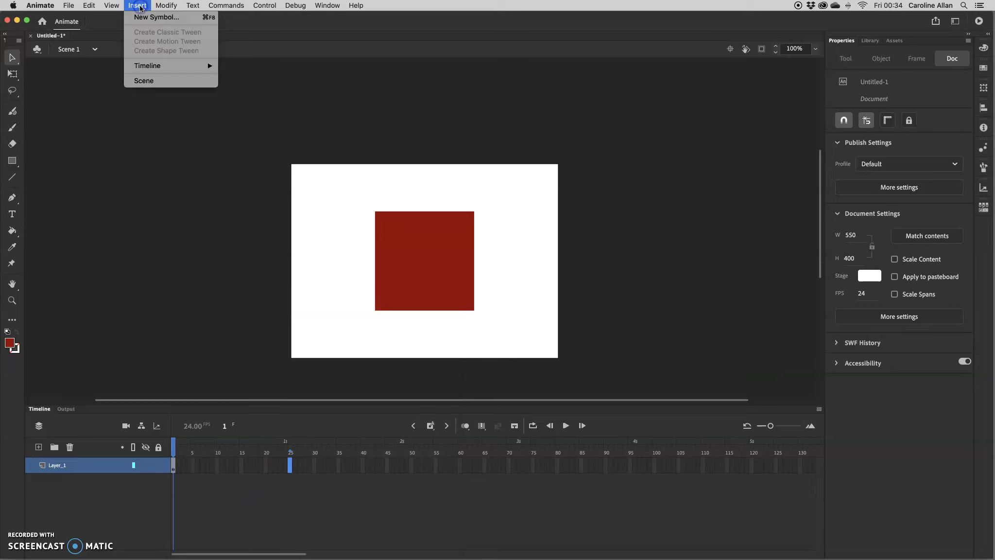
mouse_move(168, 65)
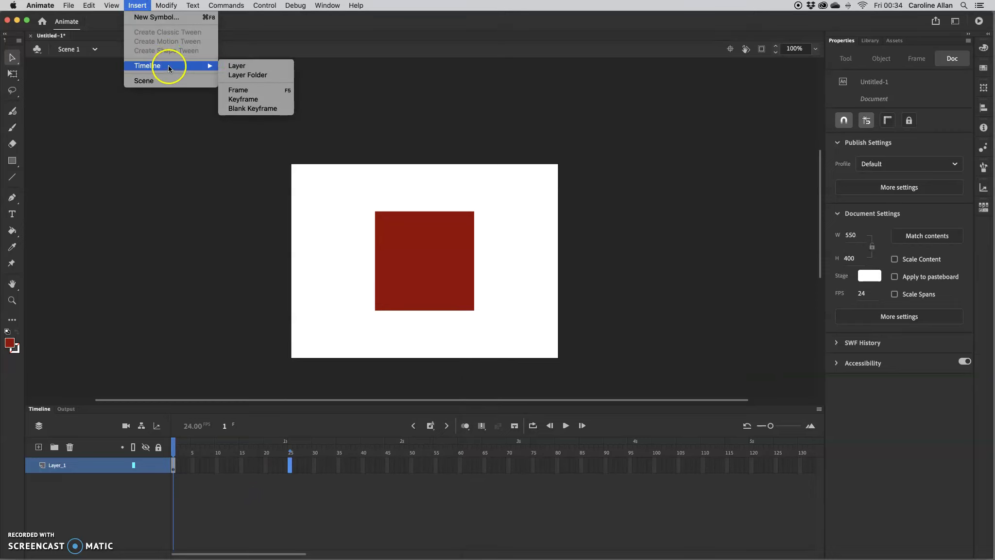
left_click(240, 109)
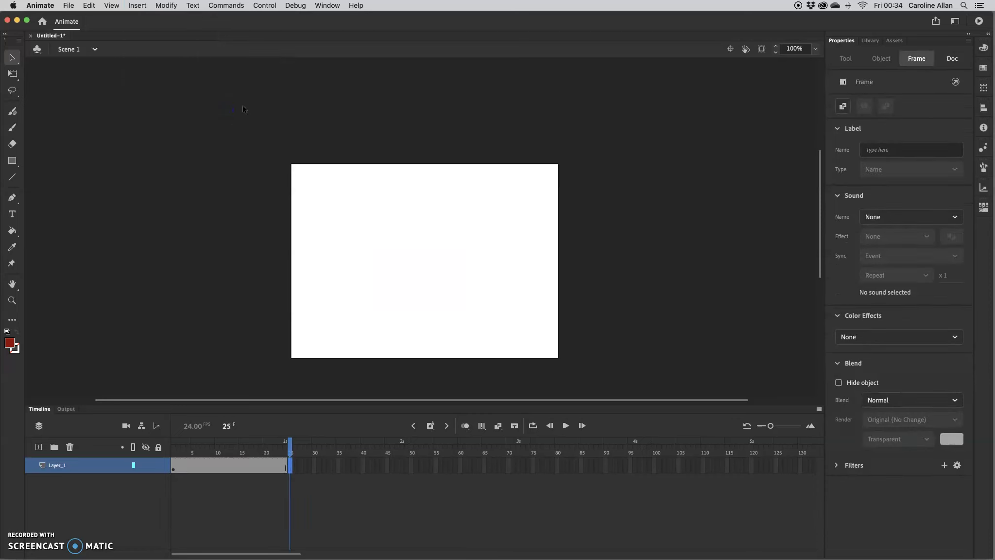
mouse_move(290, 445)
left_mouse_down()
mouse_move(231, 448)
mouse_move(288, 445)
left_mouse_up()
left_click(338, 397)
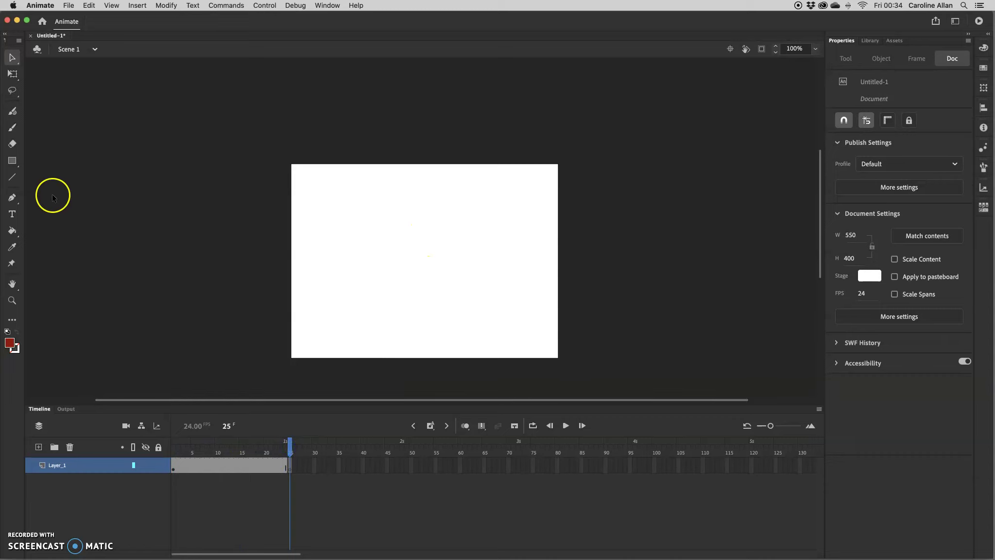
Step: Draw a light green circle about 193 px wide on frame 25 with the Oval Tool
left_click(13, 162)
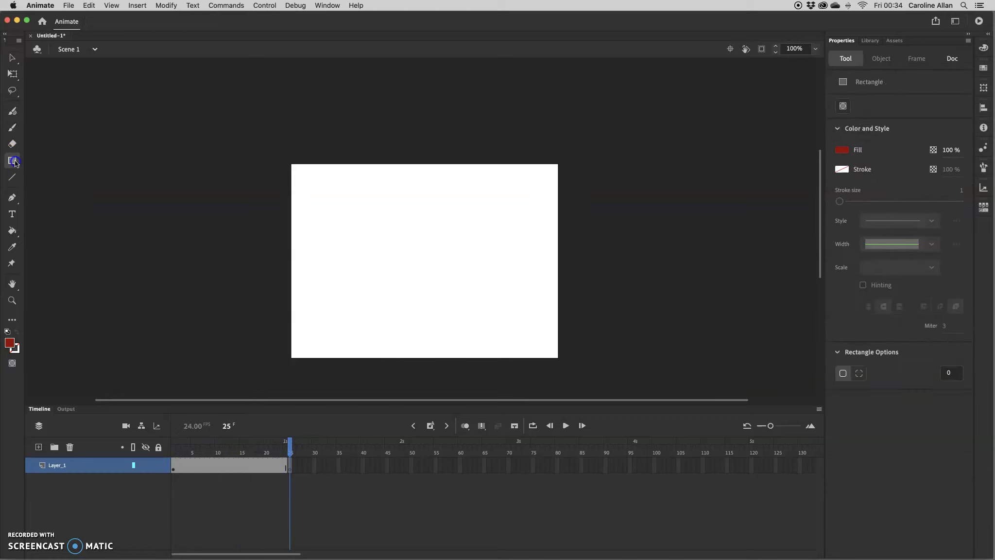
left_click(13, 163)
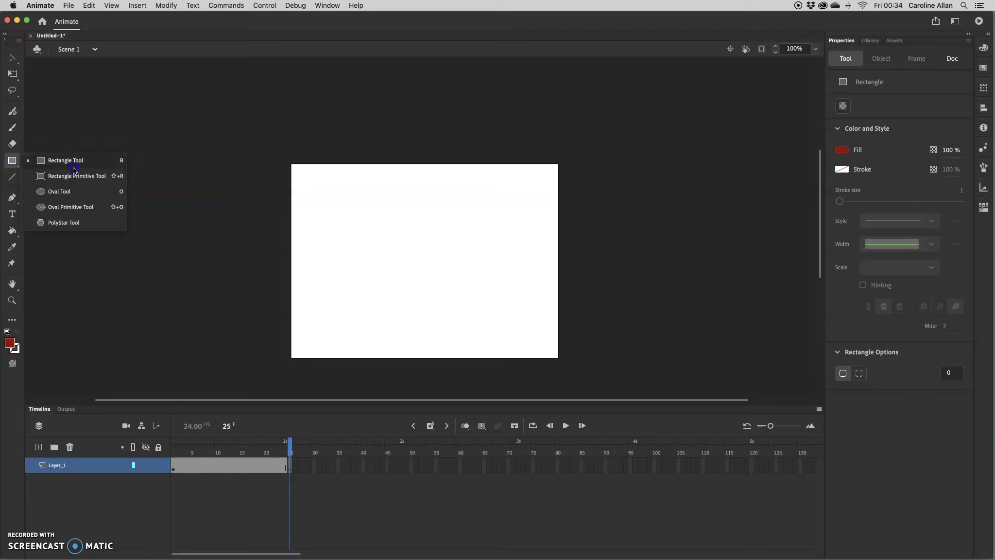
left_click(71, 192)
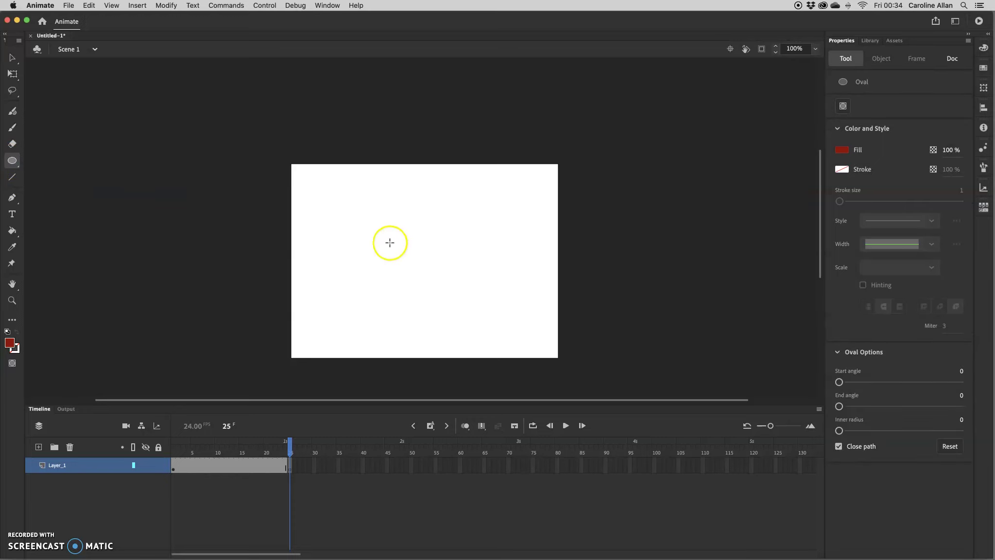
mouse_move(375, 221)
left_mouse_down()
mouse_move(440, 273)
mouse_move(462, 307)
left_mouse_up()
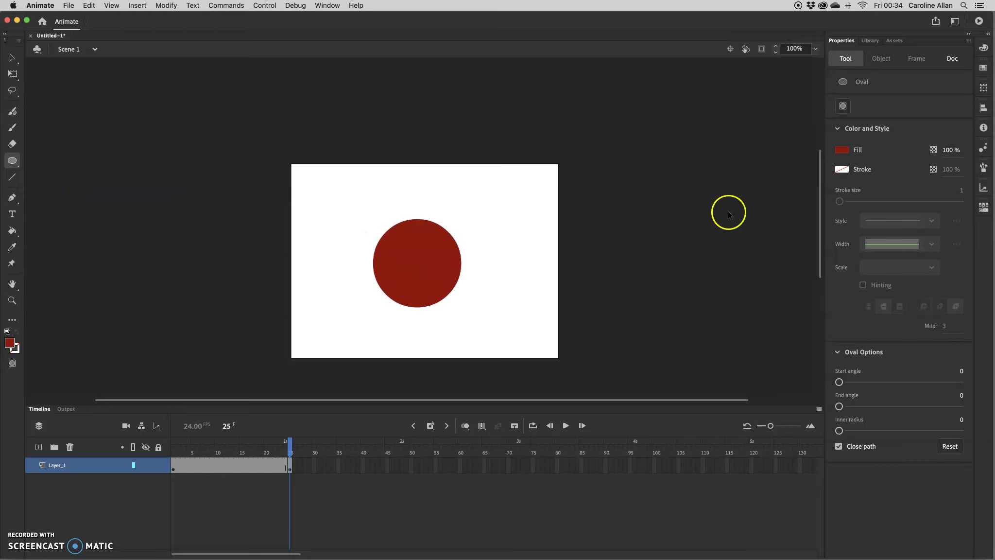
key("super+z")
left_click(846, 153)
left_click(811, 182)
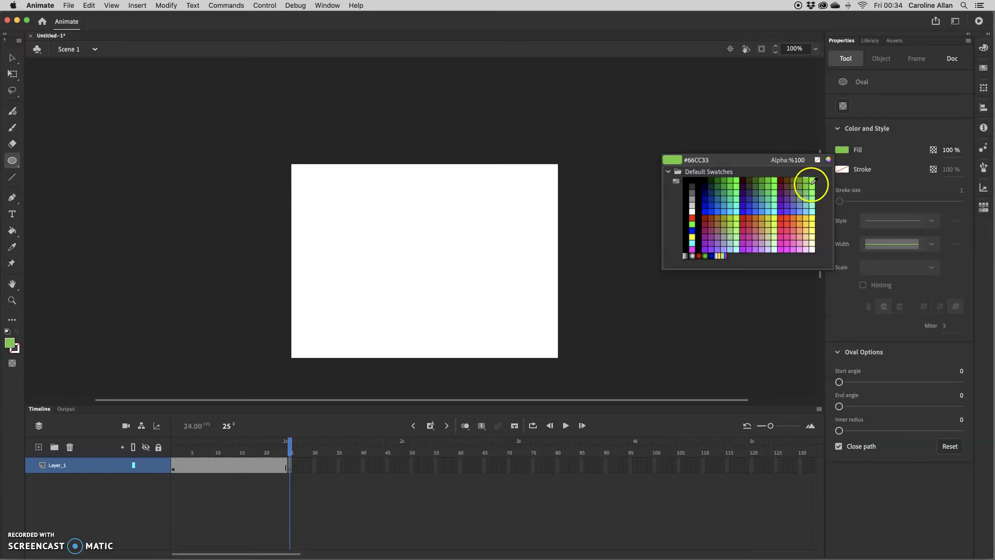
left_click_drag(371, 217, 465, 309)
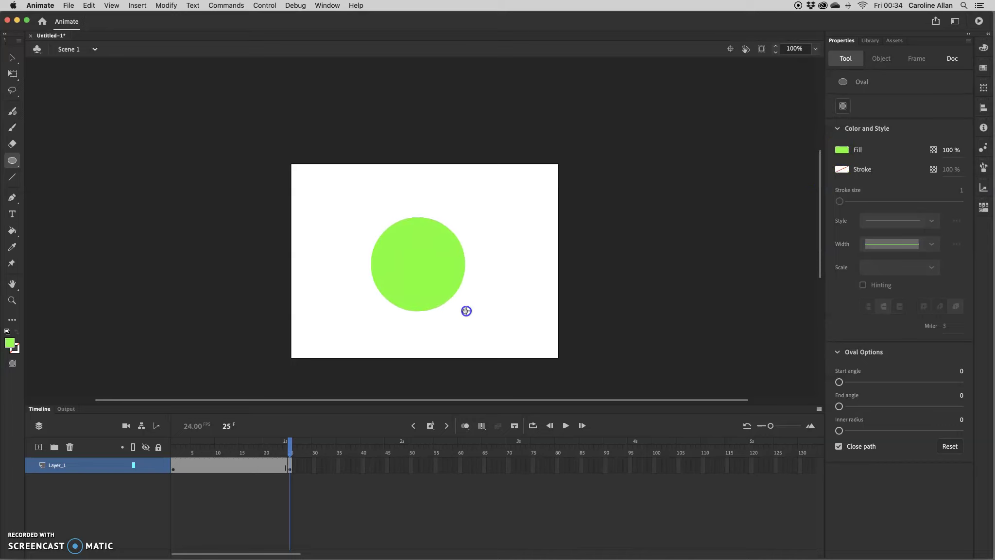
Step: Centre the green circle horizontally and vertically on the stage
left_click(13, 58)
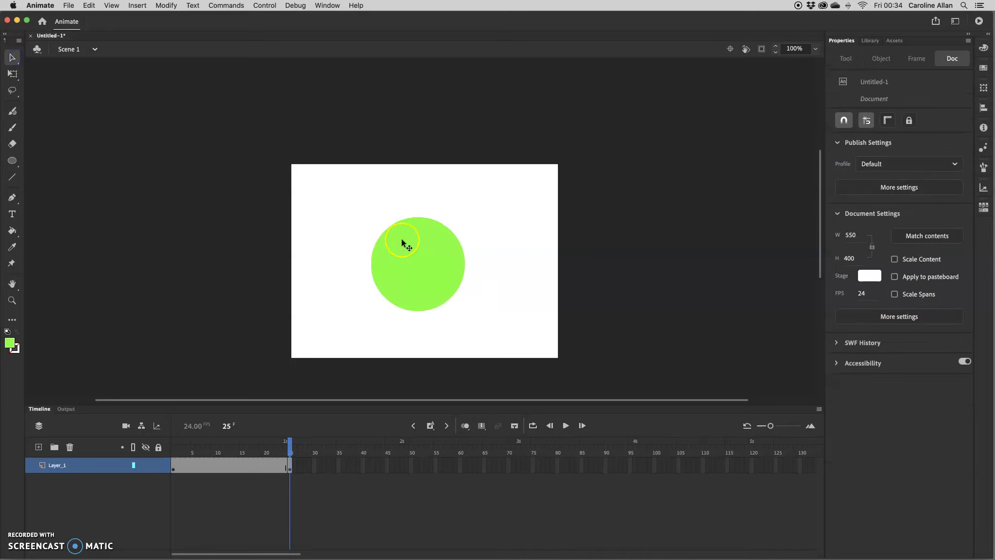
left_click(401, 239)
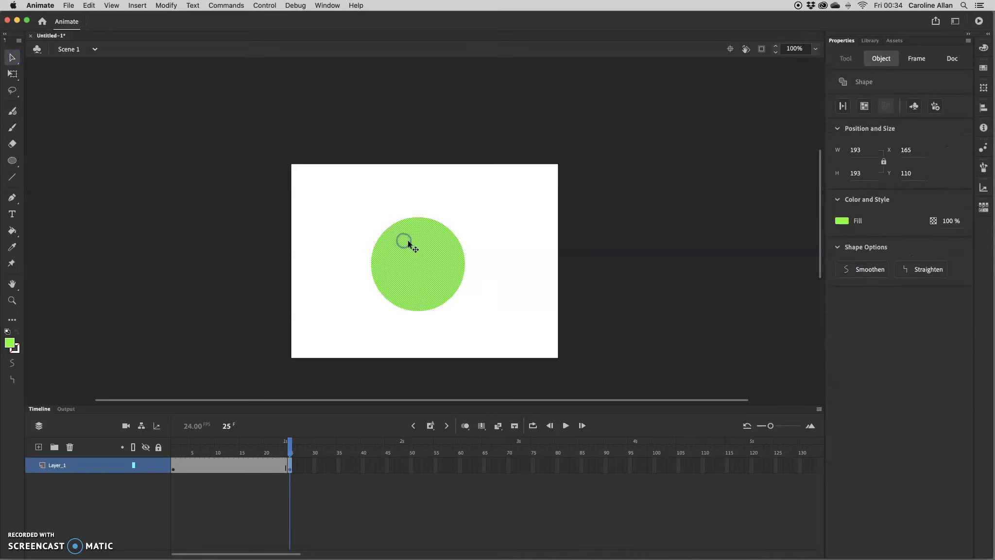
left_click(982, 111)
left_click(898, 125)
left_click(945, 125)
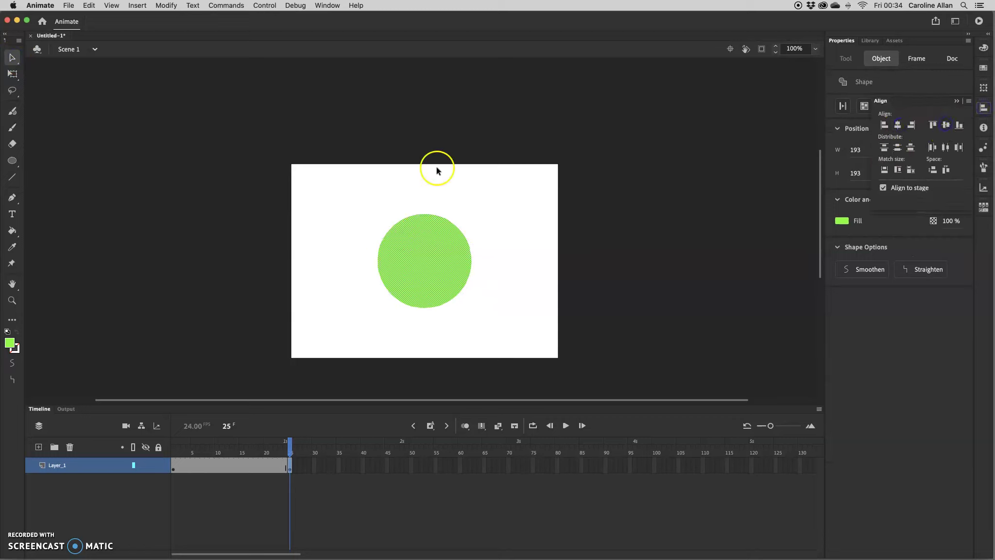
left_click(14, 58)
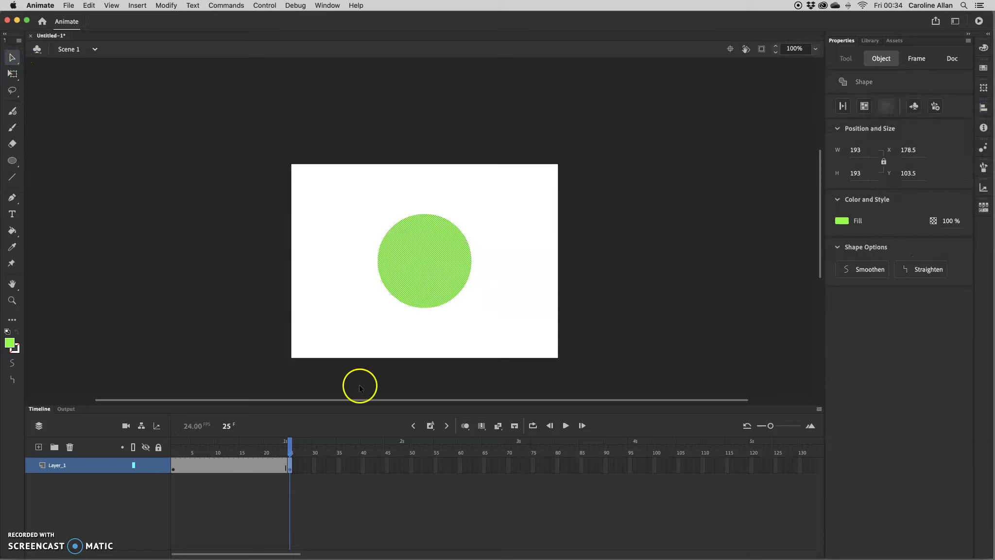
Step: Create a shape tween between the red square at frame 1 and the green circle at frame 25
left_click_drag(287, 442, 252, 443)
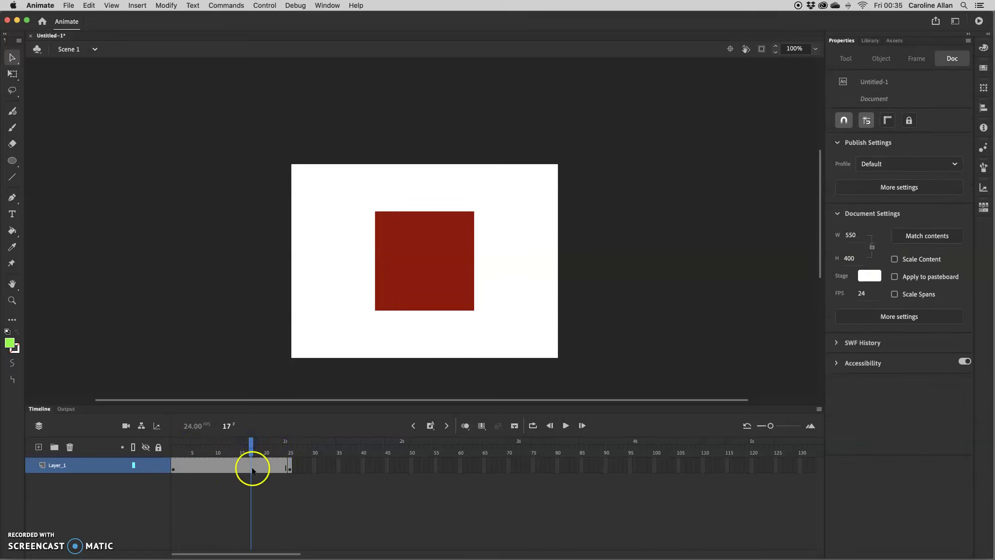
left_click(231, 465)
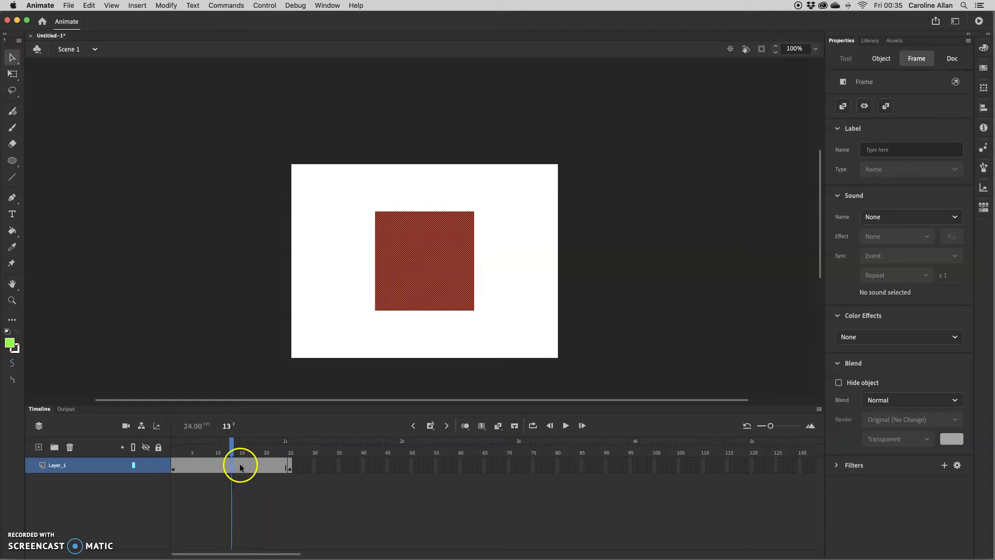
left_click(886, 107)
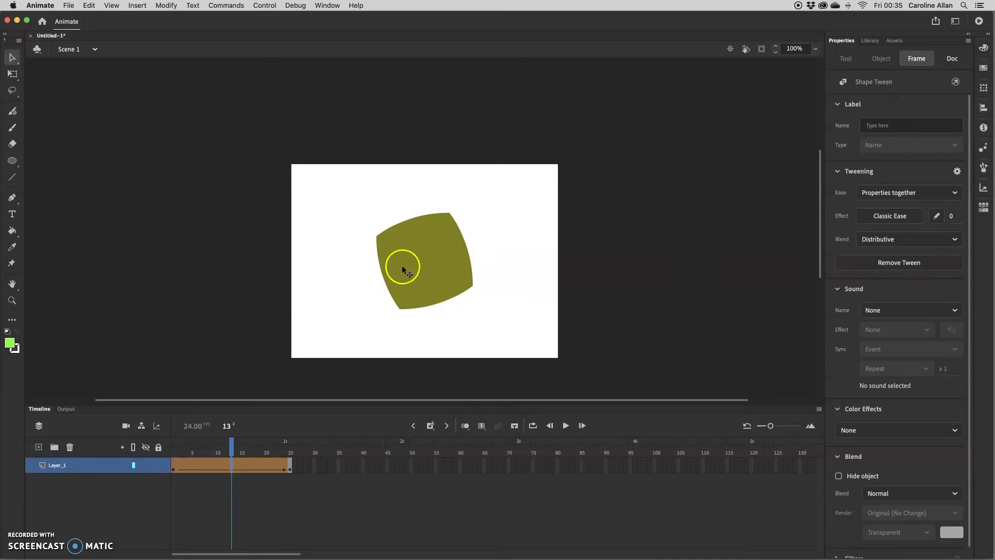
Step: Scrub through the square-to-circle tween, test the movie and close the preview
left_click_drag(232, 449, 203, 447)
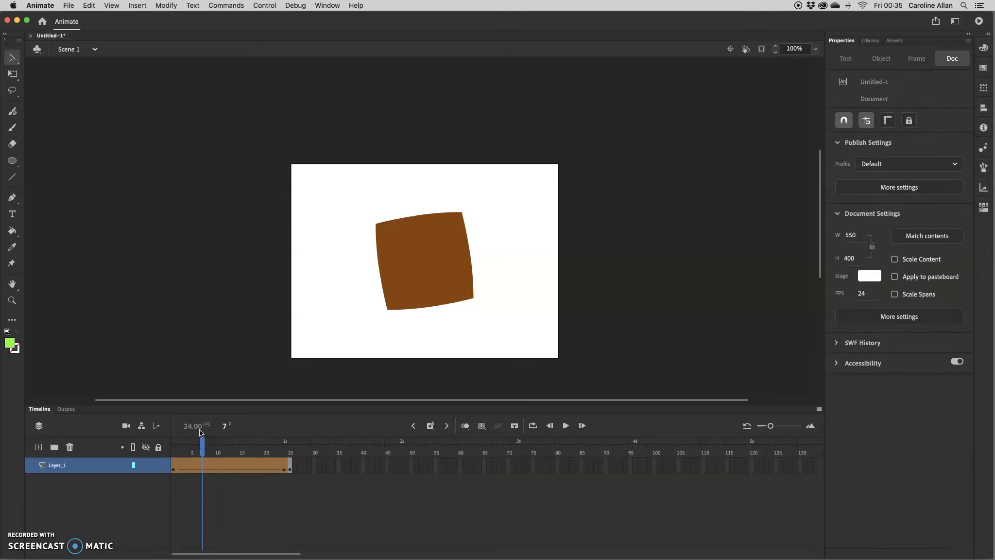
key("super+Return")
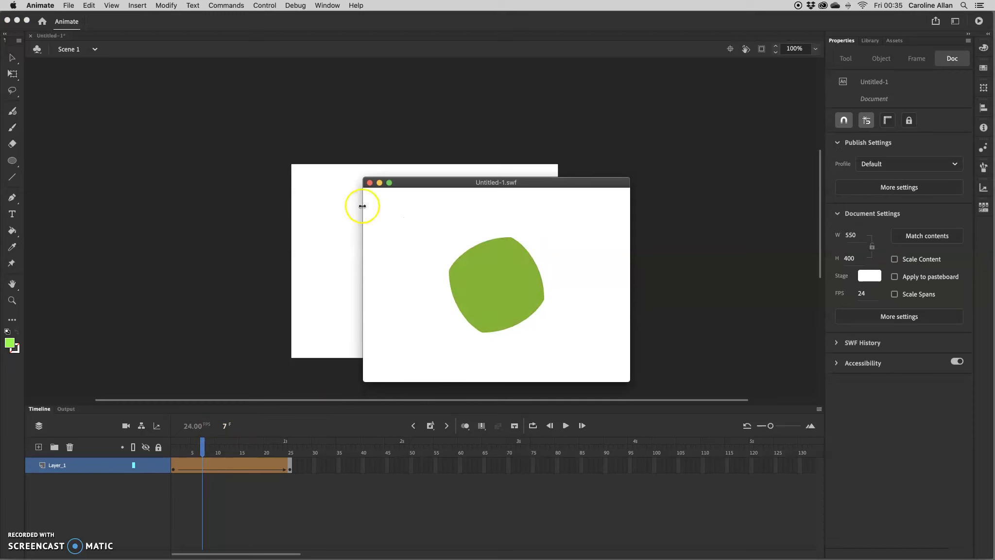
left_click(369, 182)
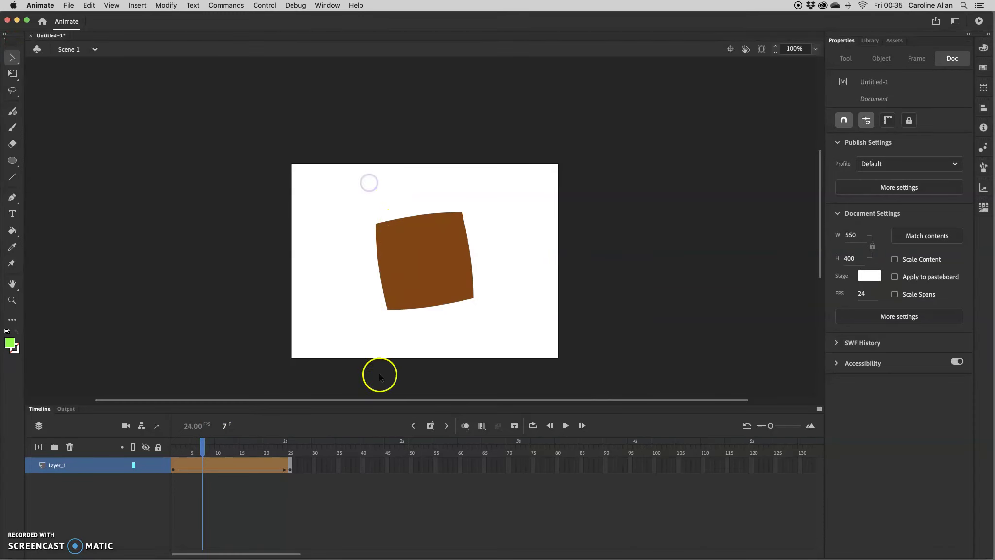
Step: Insert a blank keyframe at frame 45 of Layer_1
left_click(387, 464)
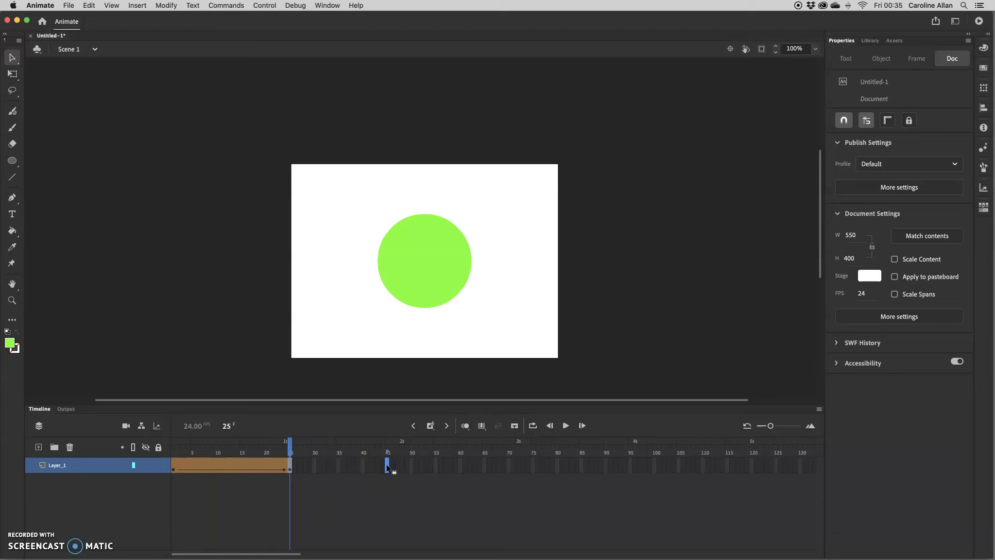
right_click(387, 466)
left_click(421, 369)
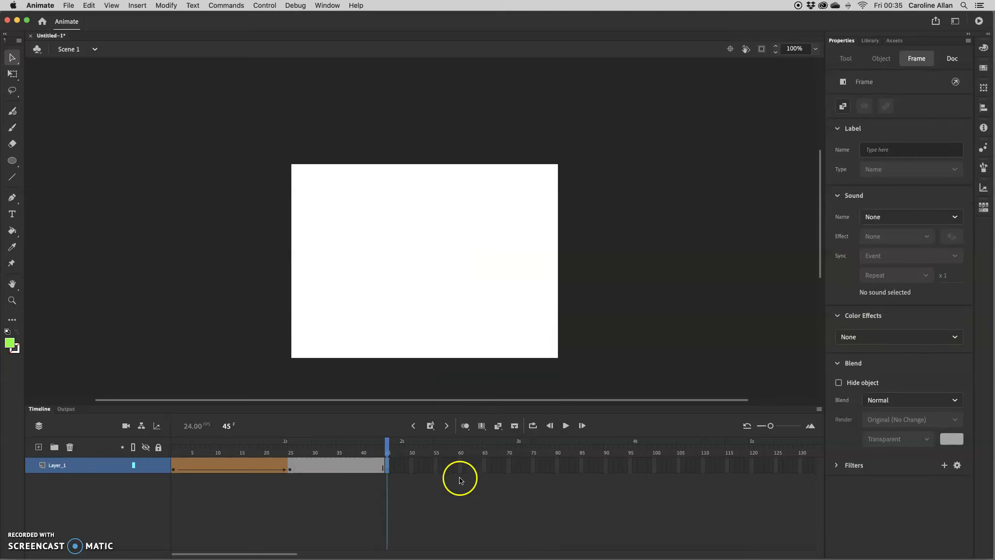
Step: Draw a green five-pointed star about 257 by 263 px near the middle of the stage with the PolyStar tool in star style
left_click(11, 161)
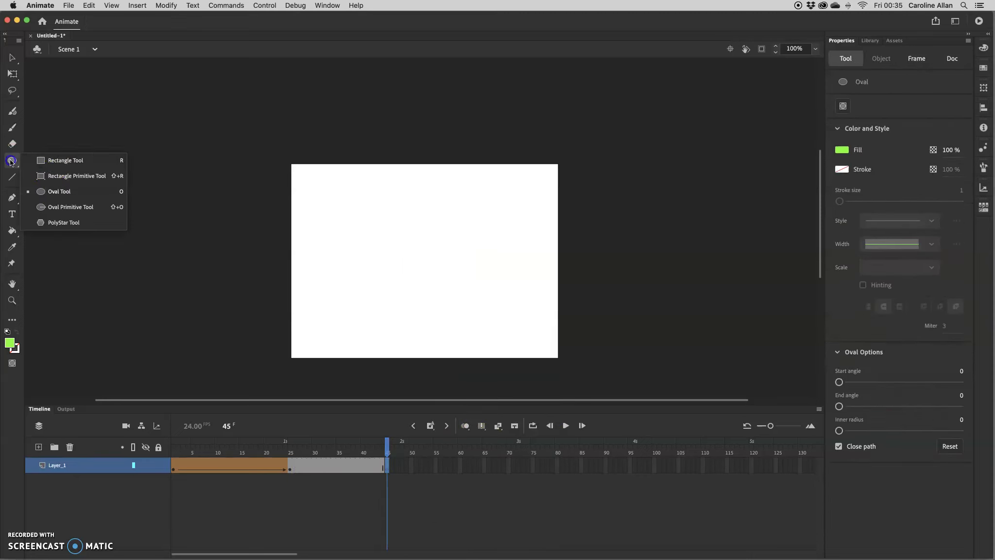
left_click(57, 222)
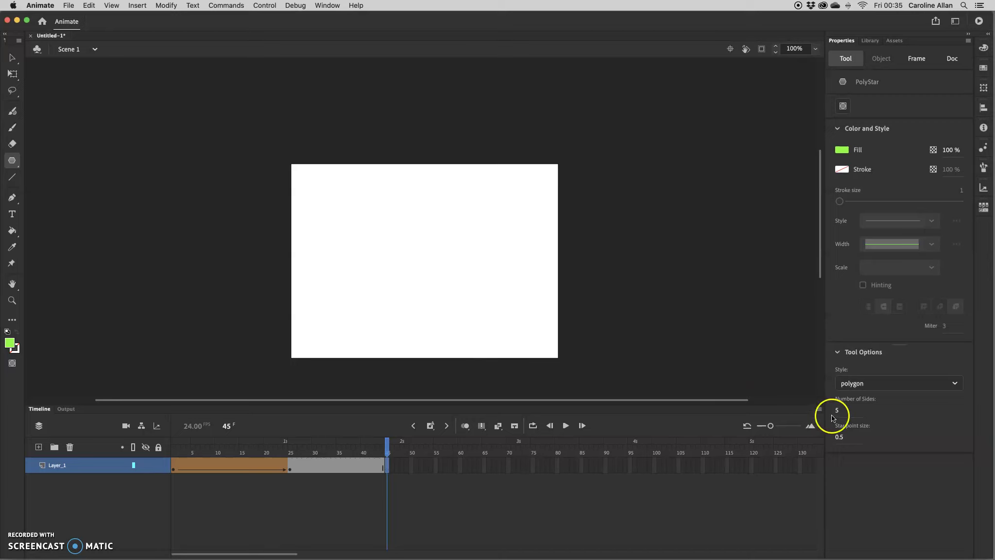
left_click(872, 386)
left_click(858, 406)
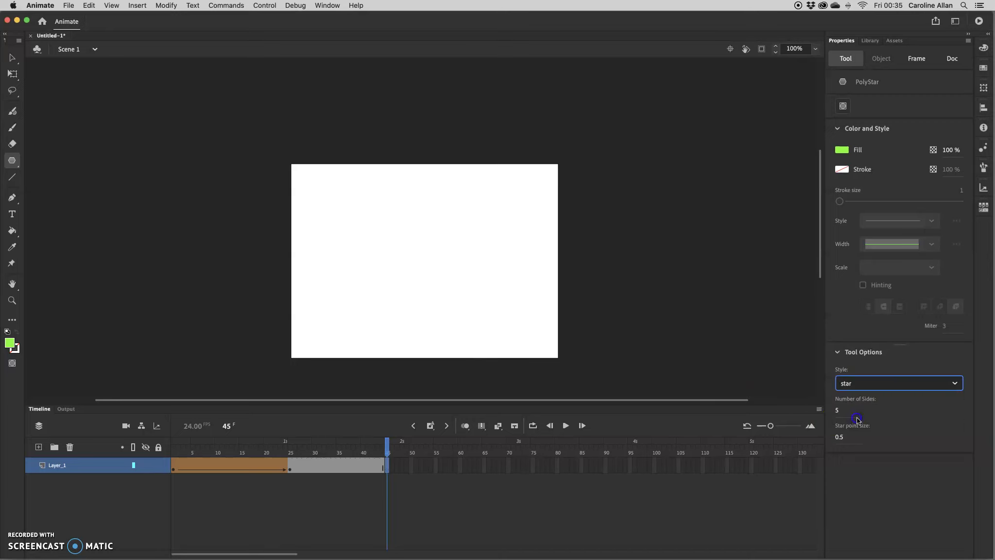
left_click_drag(418, 262, 469, 306)
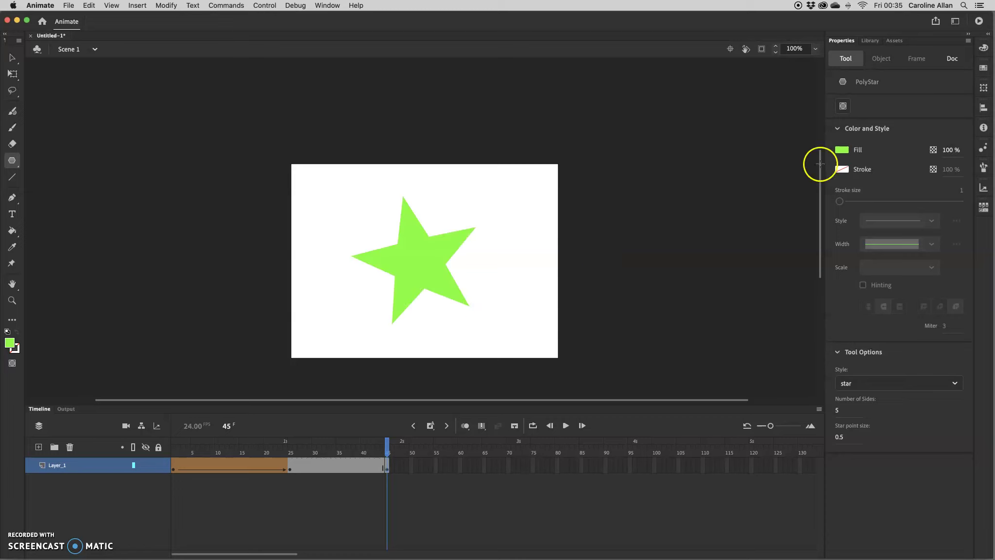
Step: Recolour the star with a purple fill using the Paint Bucket
left_click(842, 150)
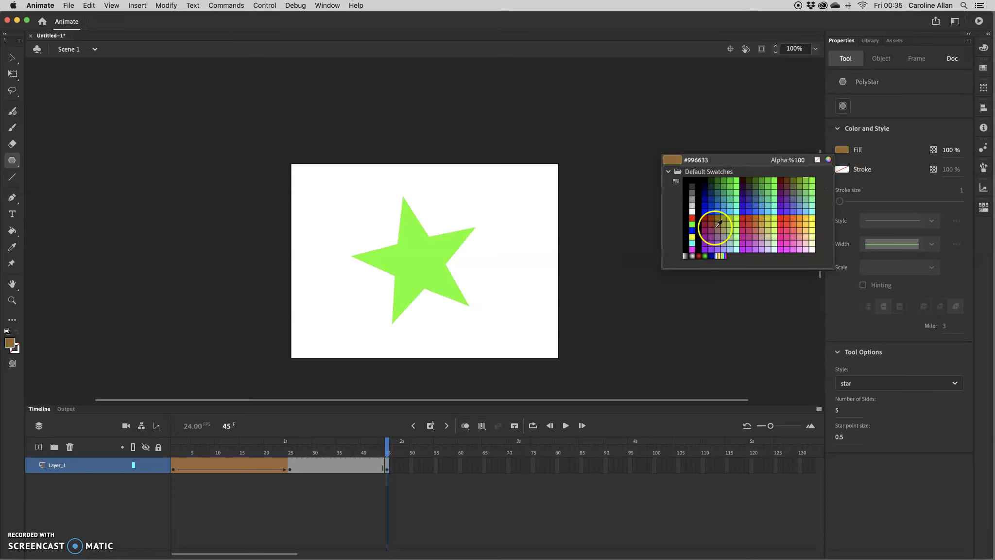
left_click(703, 243)
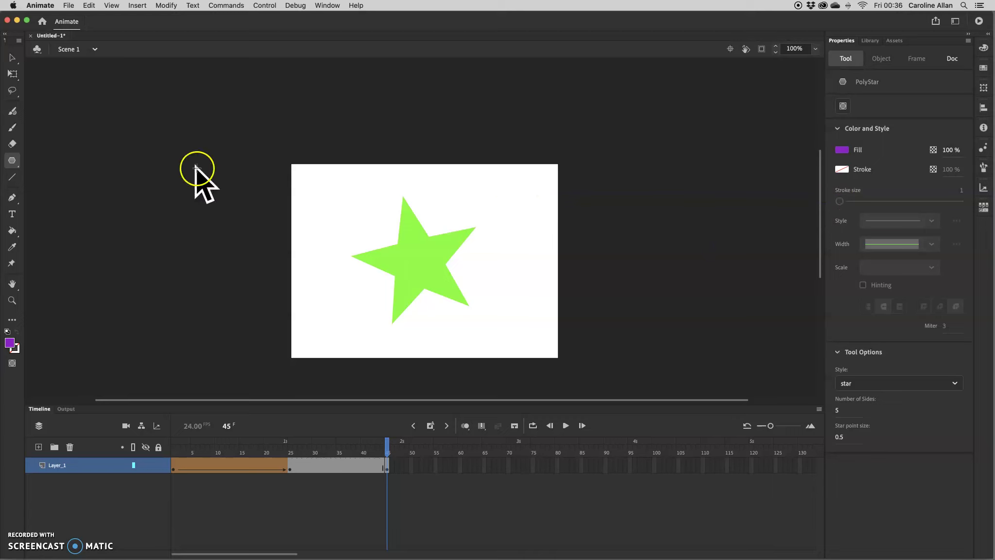
left_click(12, 231)
left_click(395, 266)
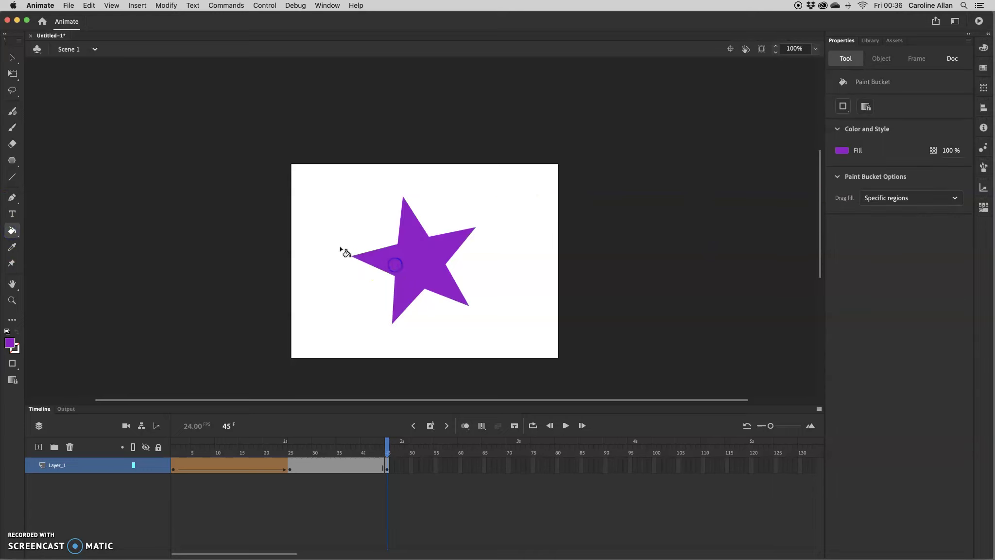
Step: Centre the purple star horizontally and vertically on the stage
left_click(11, 63)
left_click(401, 252)
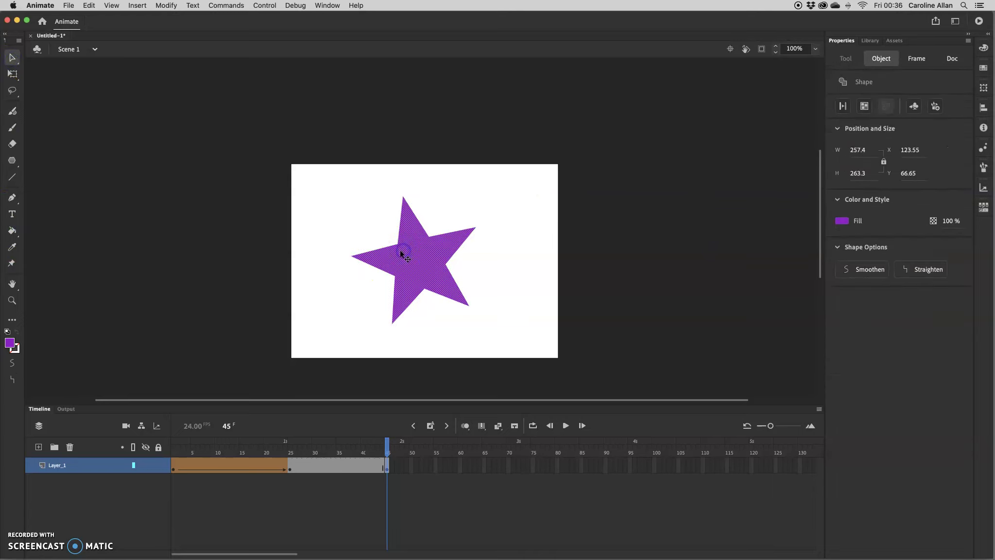
left_click(984, 108)
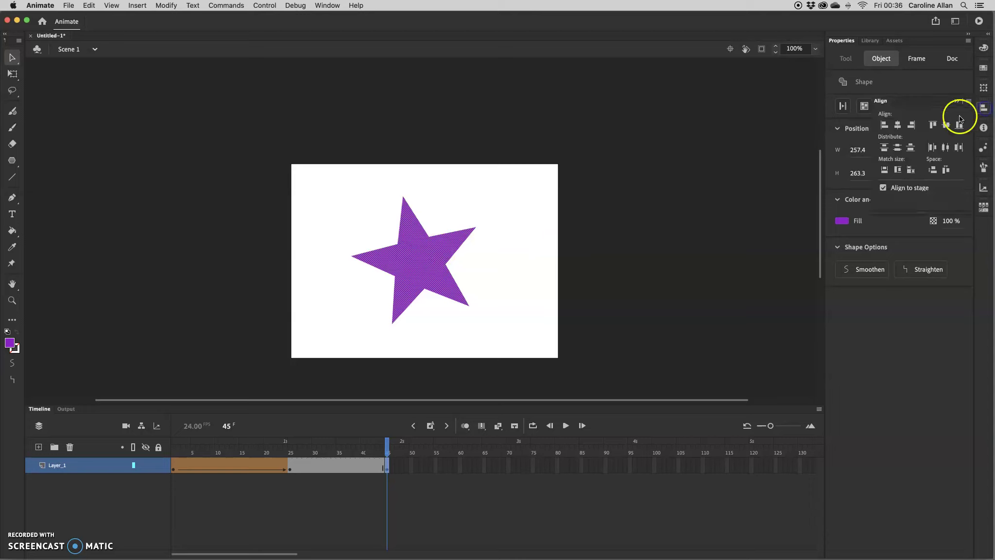
left_click(898, 125)
left_click(946, 126)
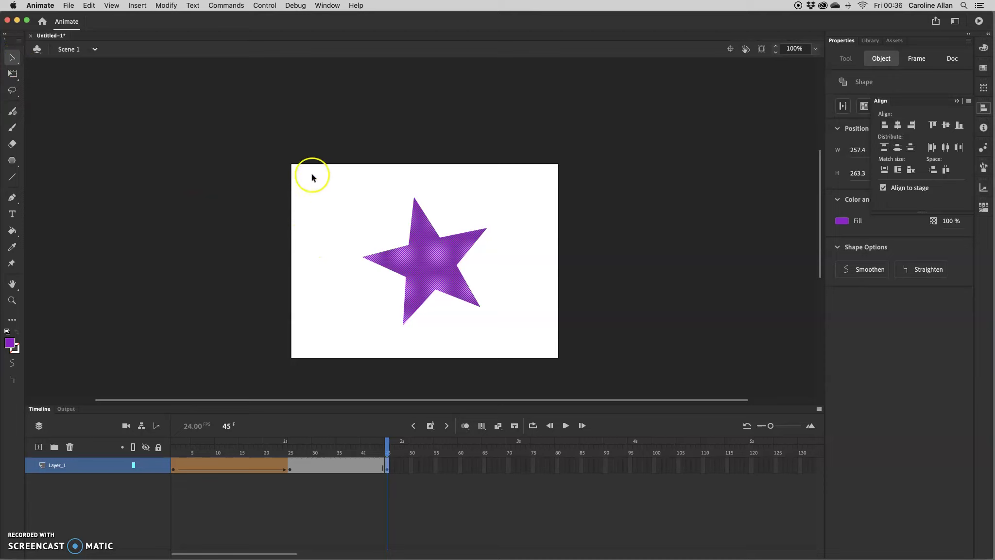
left_click(486, 286)
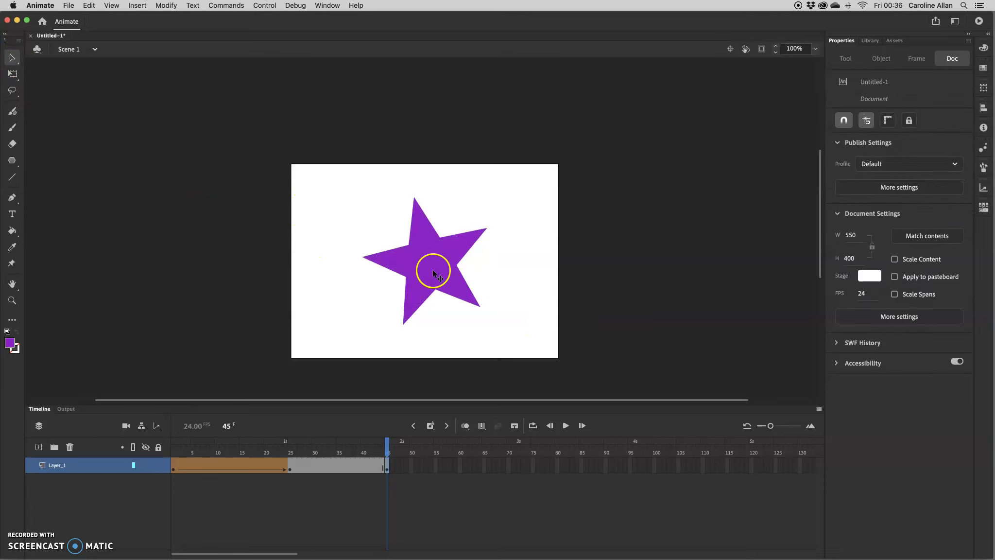
Step: Create a shape tween between the green circle at frame 25 and the star at frame 45, and test the movie
left_click(344, 467)
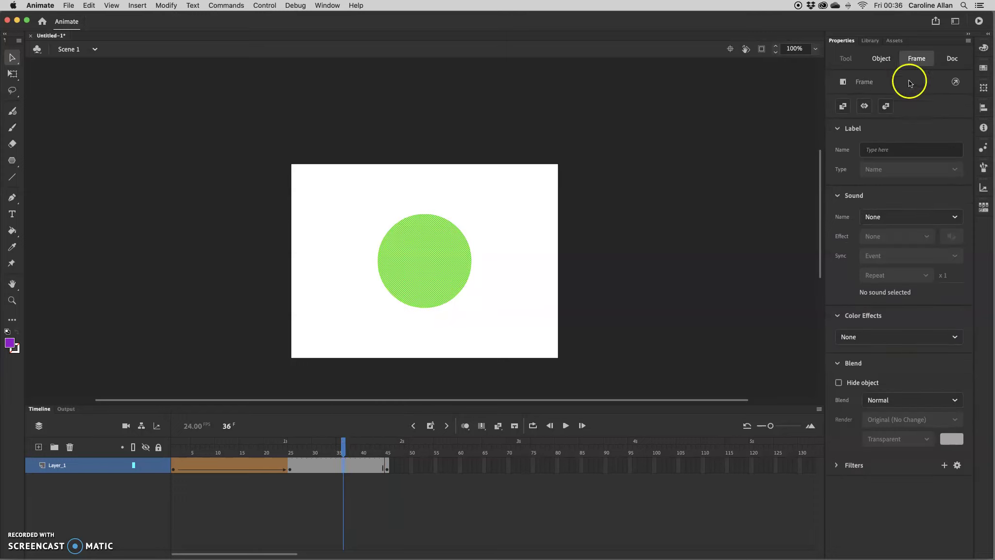
left_click(886, 106)
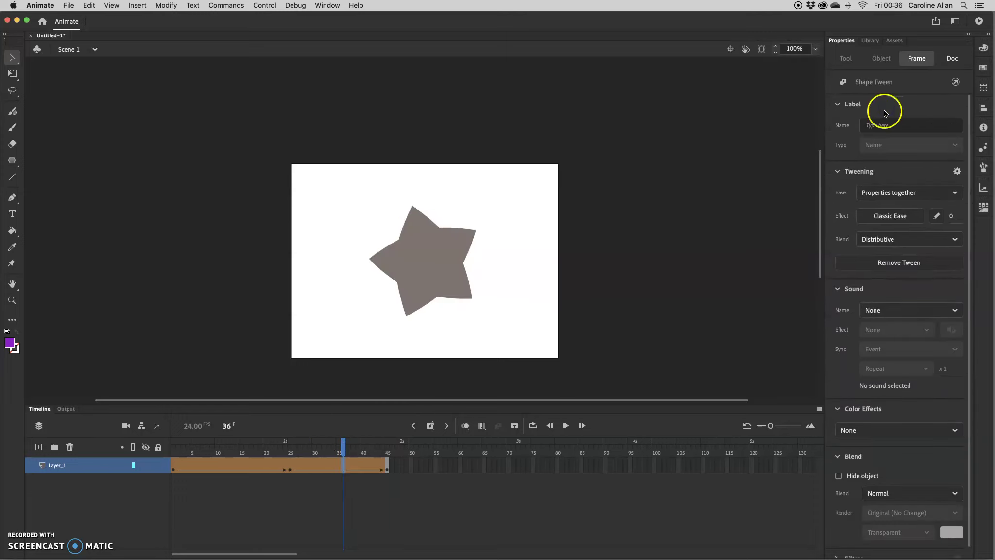
key("super+Return")
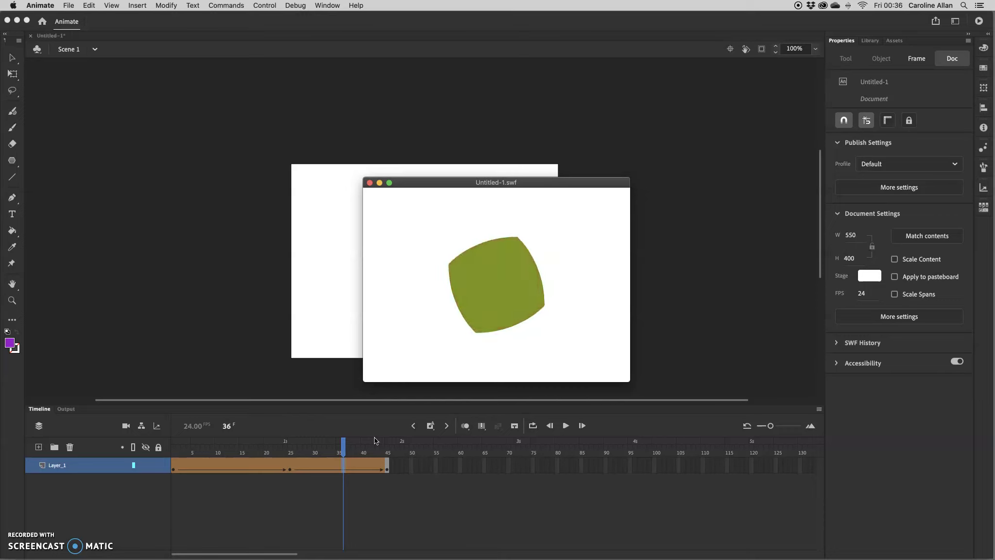
left_click(369, 182)
Step: Insert a blank keyframe at frame 64 of Layer_1
left_click(484, 466)
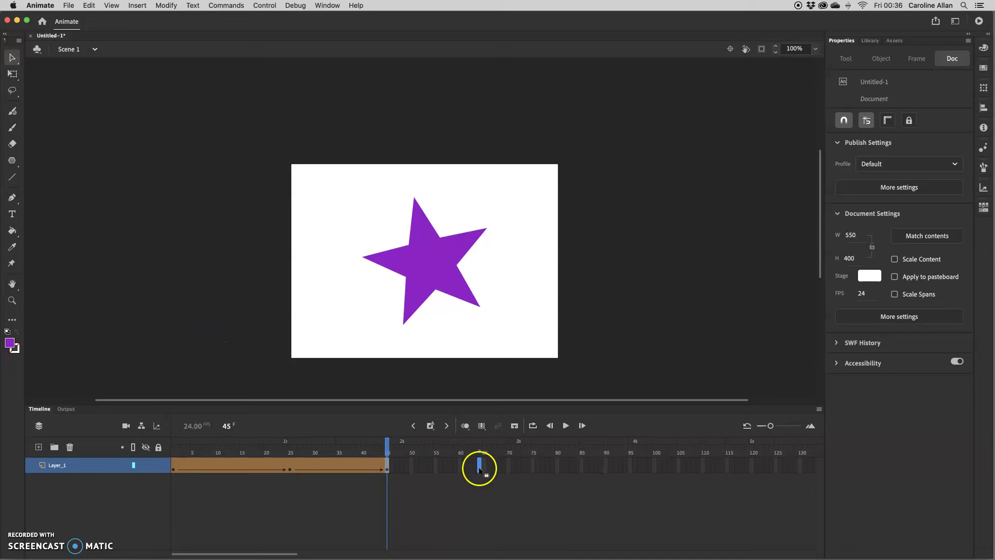
right_click(479, 468)
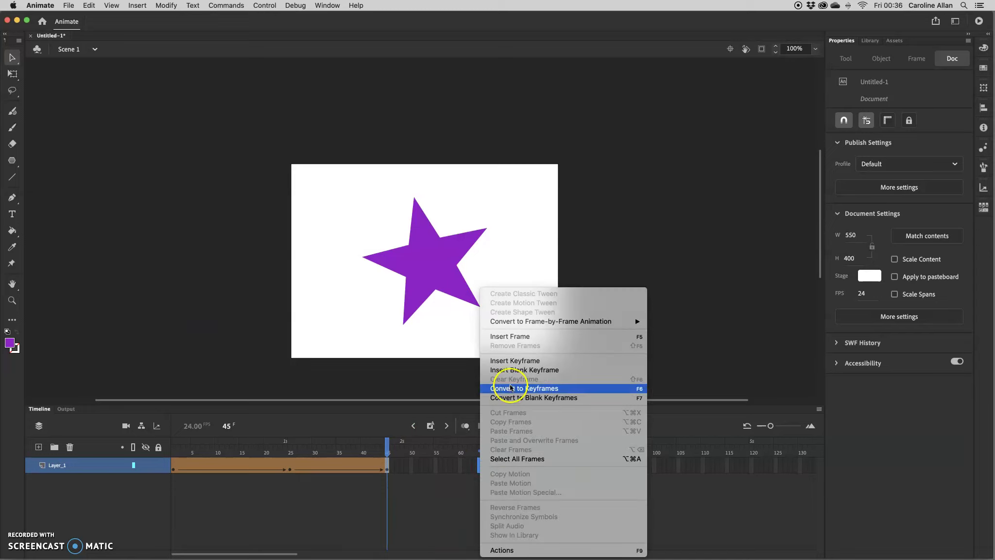
left_click(515, 370)
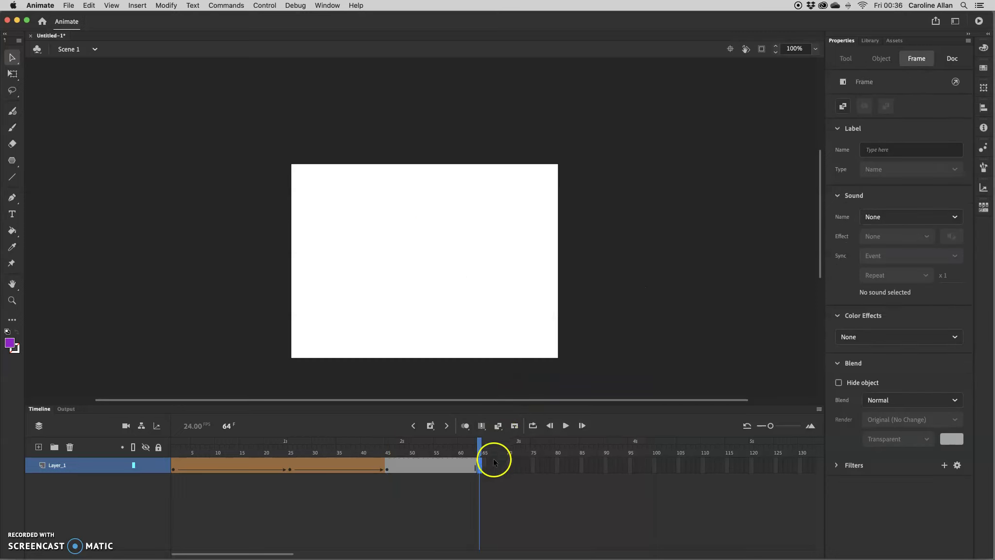
mouse_move(481, 446)
left_mouse_down()
mouse_move(441, 448)
mouse_move(479, 446)
left_mouse_up()
Step: Add purple static text reading "Text" in Lao MN Regular, 78 pt, and move it near the middle of the stage
left_click(54, 209)
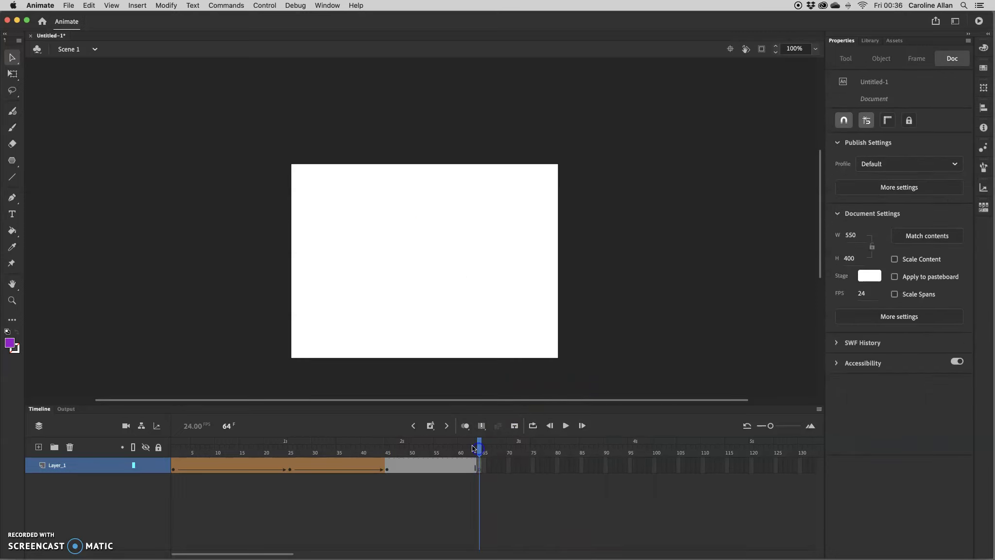
left_click(13, 214)
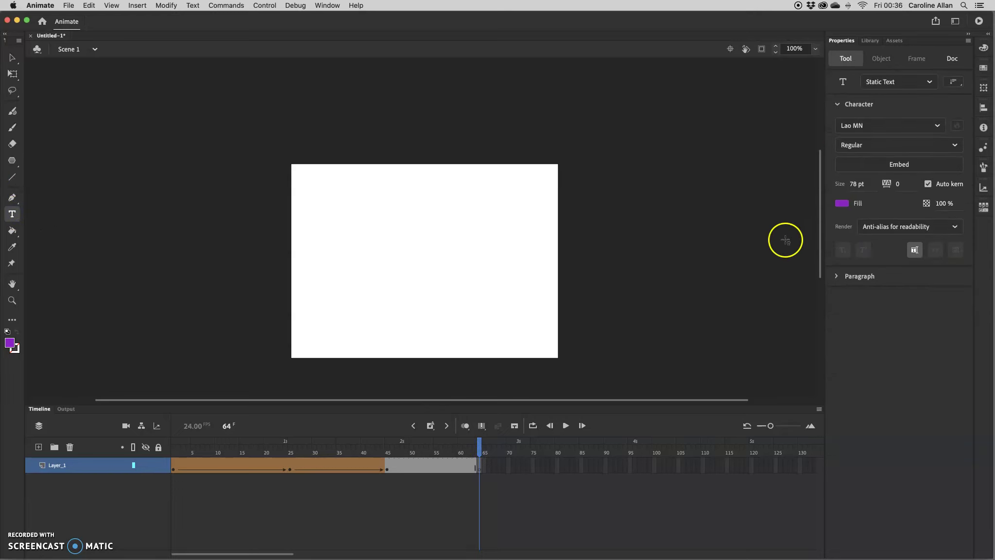
left_click(422, 260)
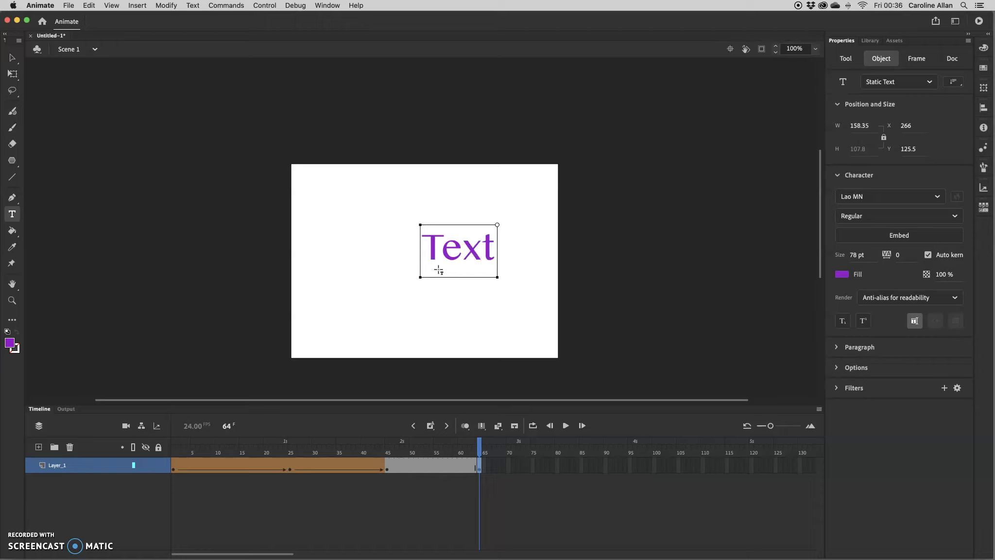
left_click(13, 58)
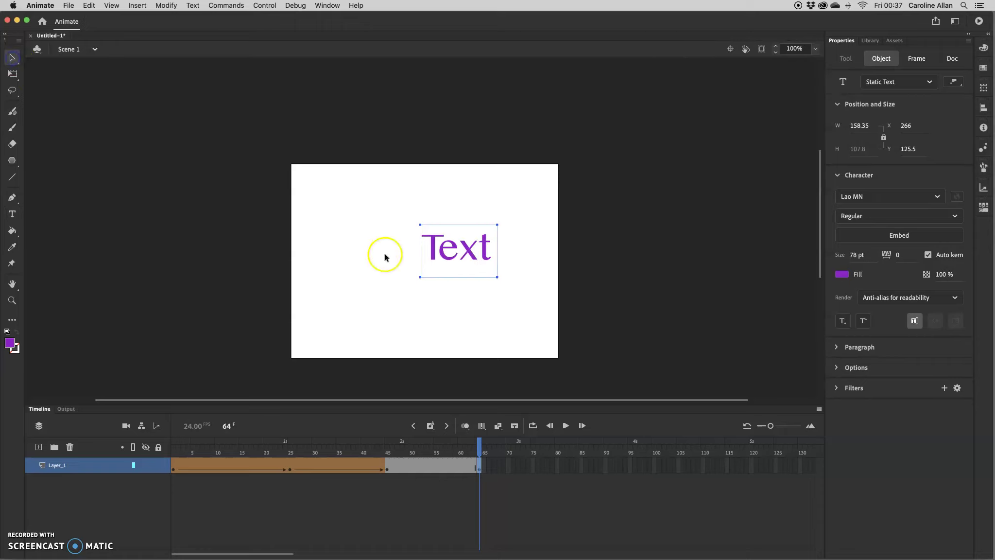
left_click_drag(448, 260, 413, 266)
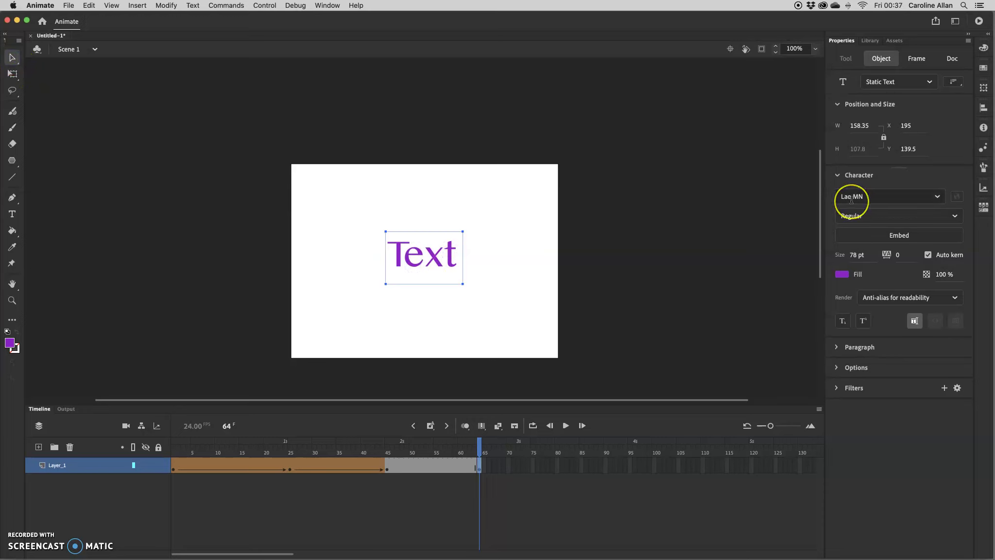
left_click(937, 199)
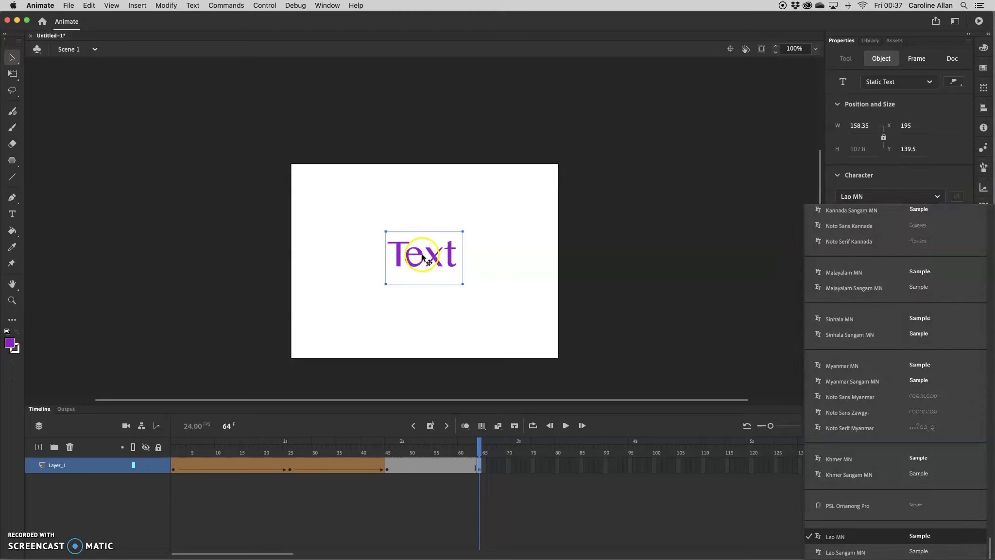
left_click(700, 255)
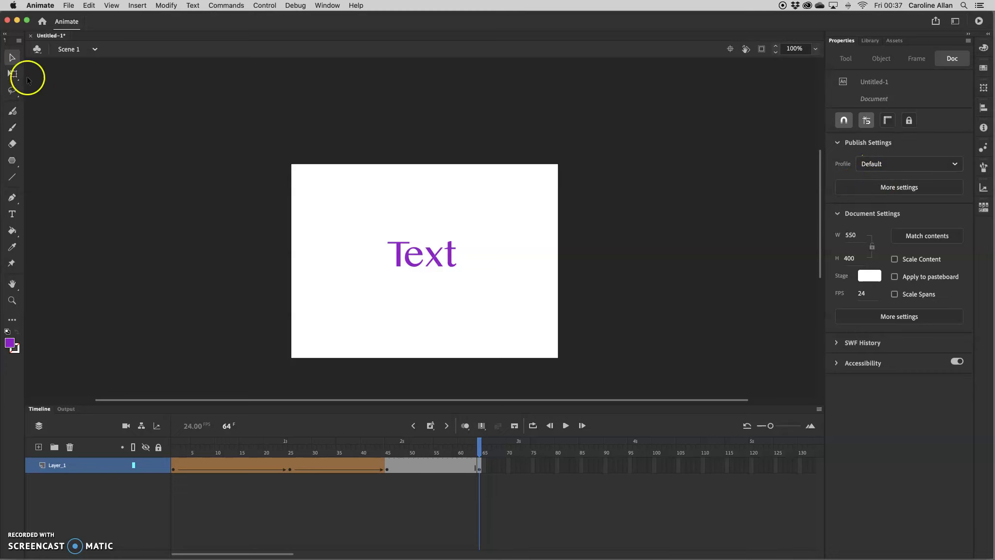
Step: Centre the text horizontally and vertically on the stage
left_click(439, 252)
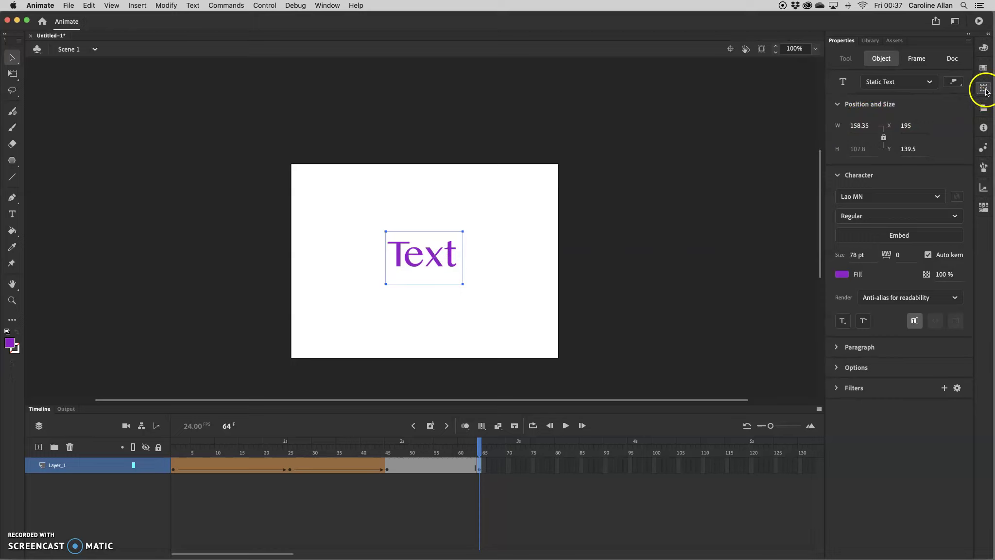
left_click(985, 108)
left_click(946, 126)
left_click(898, 125)
left_click(519, 236)
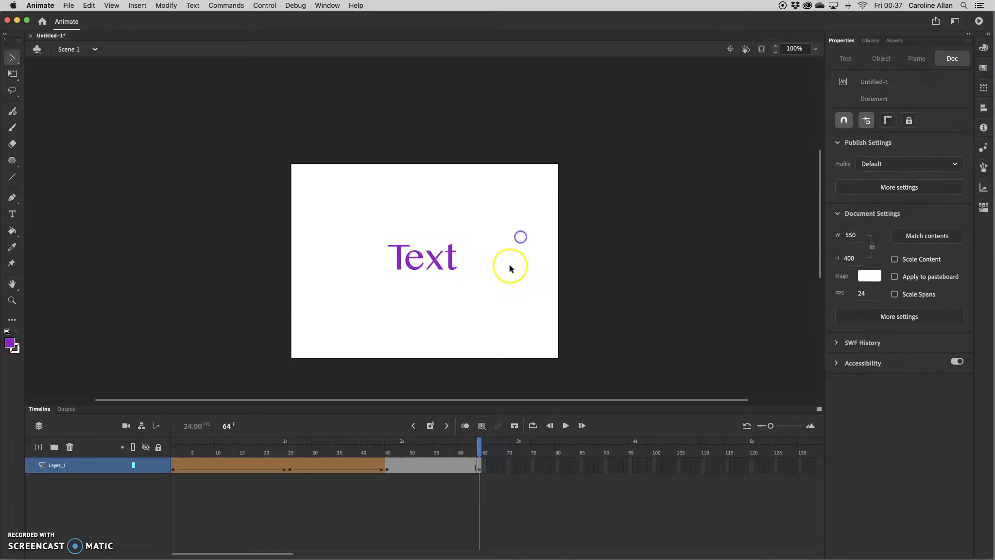
Step: Try to create a shape tween between the star at frame 45 and the text at frame 64, and scrub through it
left_click(429, 469)
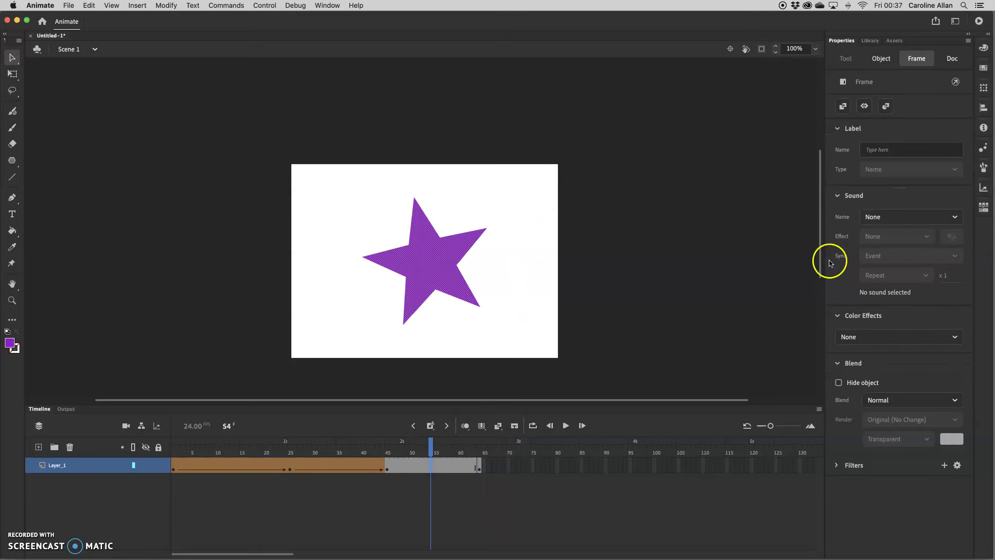
left_click(886, 106)
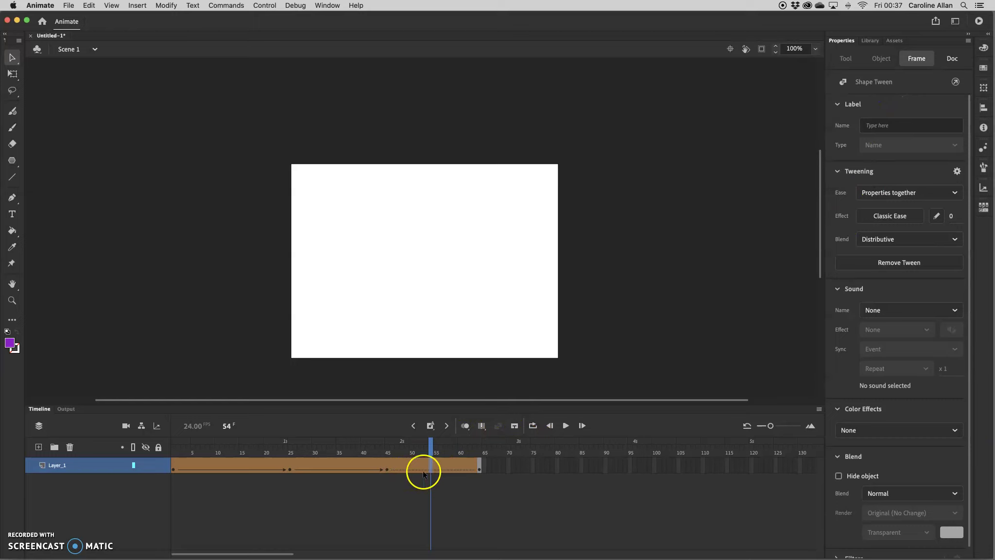
left_click_drag(430, 451, 465, 454)
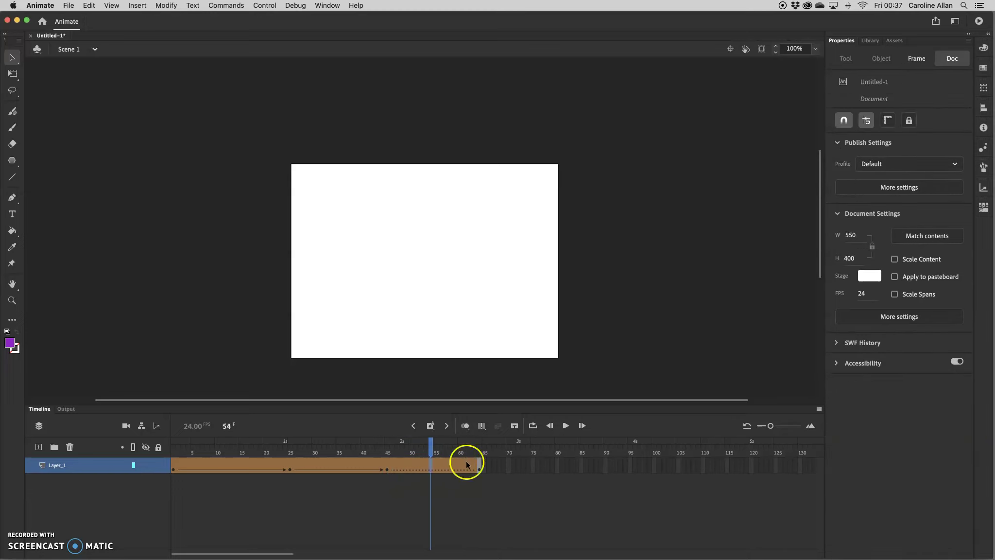
left_click(462, 467)
Step: Enlarge the text at frame 64 around its centre to about 288 by 196 px with Free Transform, and leave it selected
left_click(480, 462)
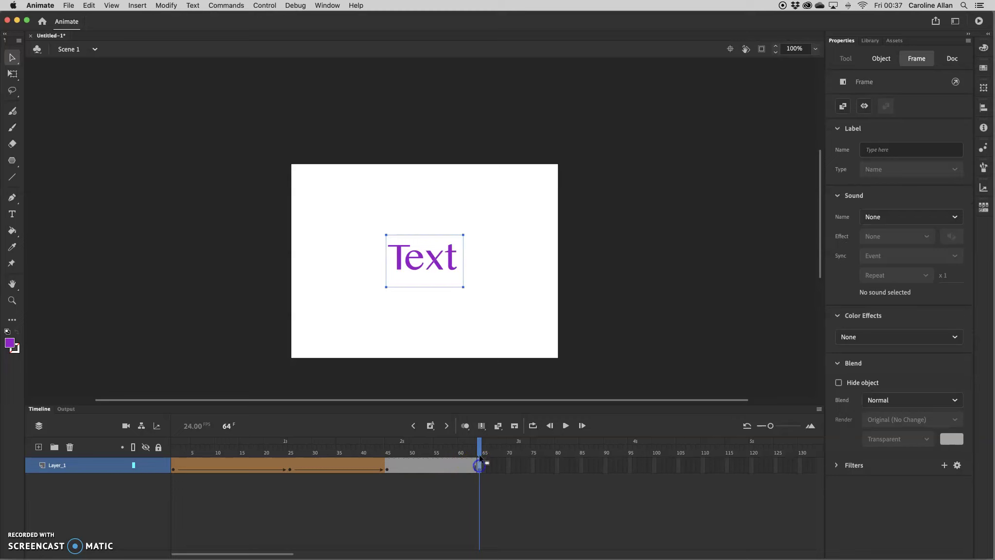
left_click(13, 74)
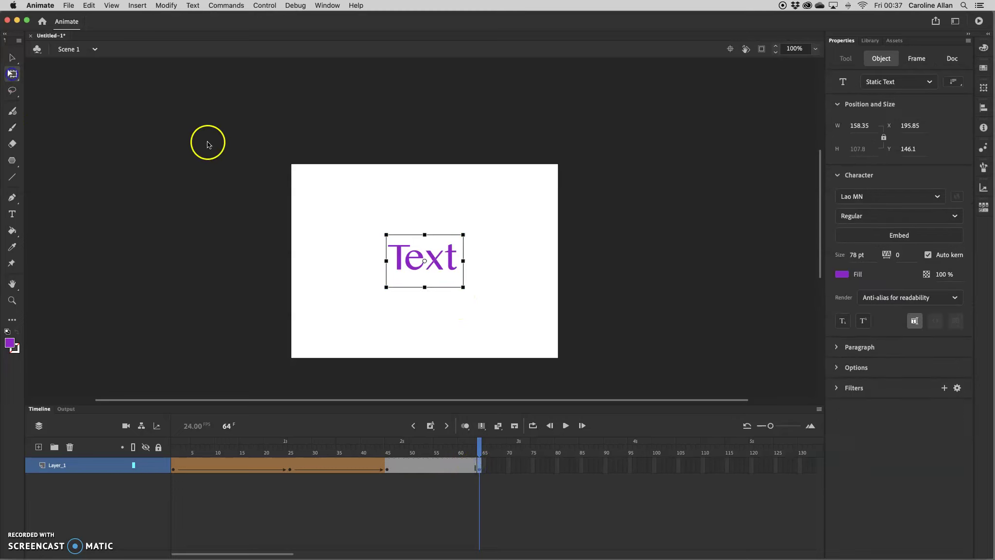
left_click_drag(482, 296, 495, 308)
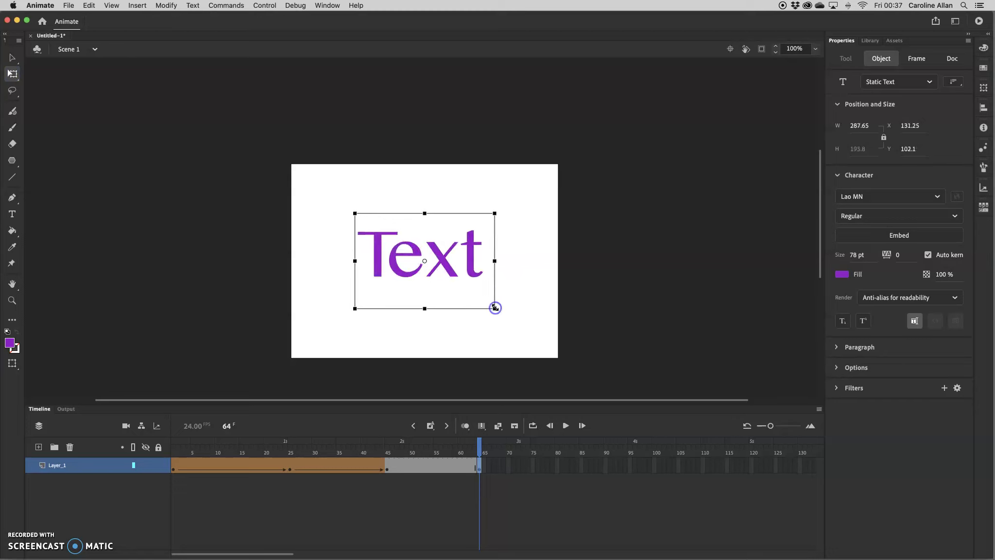
left_click(12, 58)
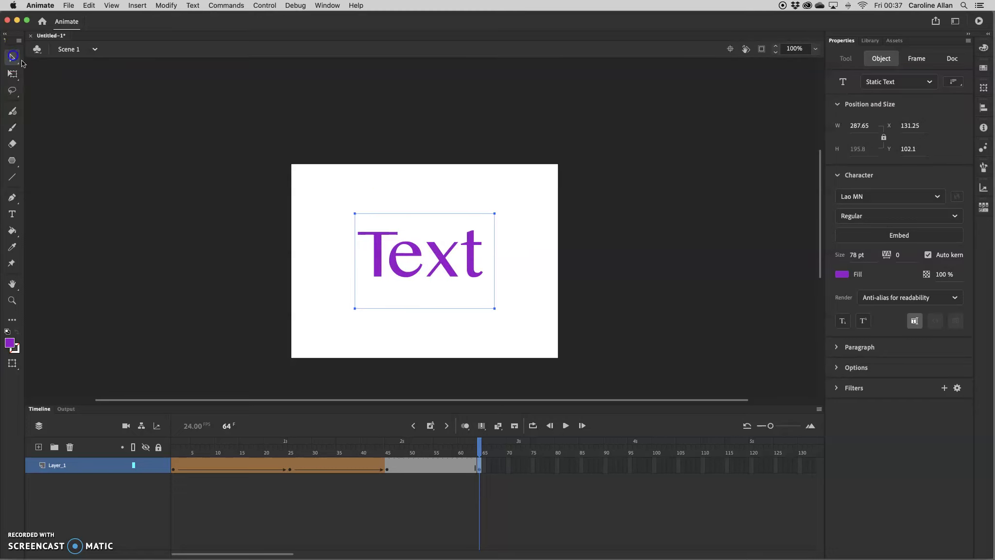
left_click(588, 225)
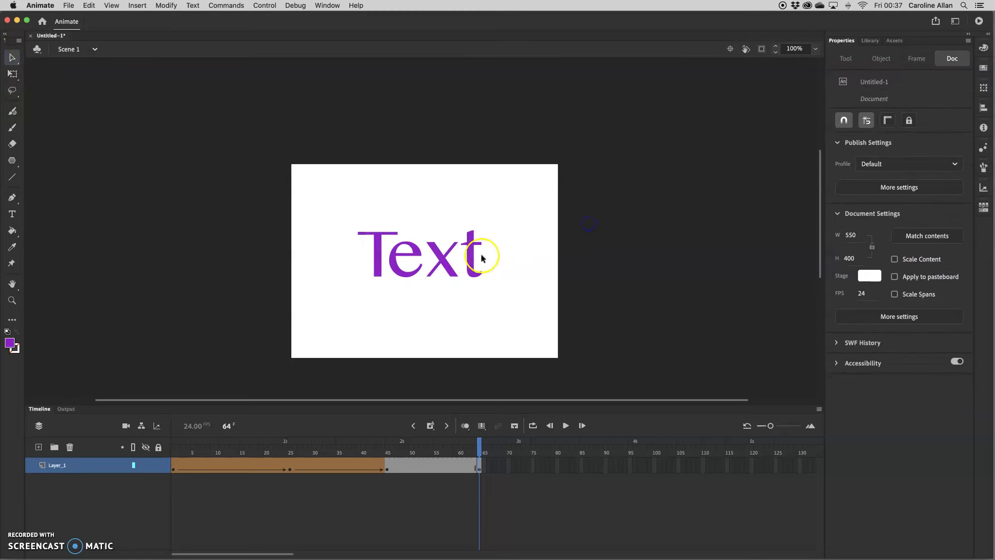
left_click(444, 263)
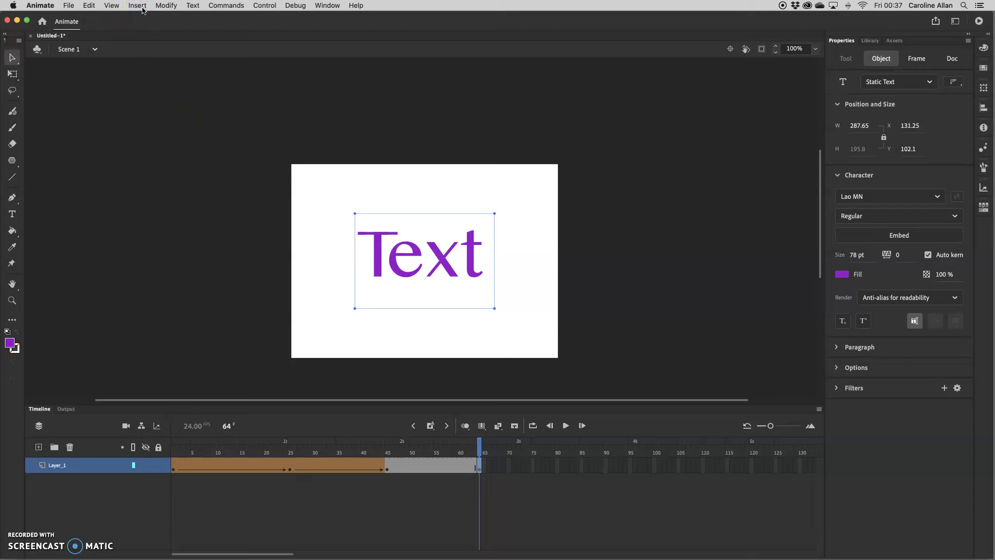
Step: Break the text at frame 64 apart into individual letters
left_click(166, 6)
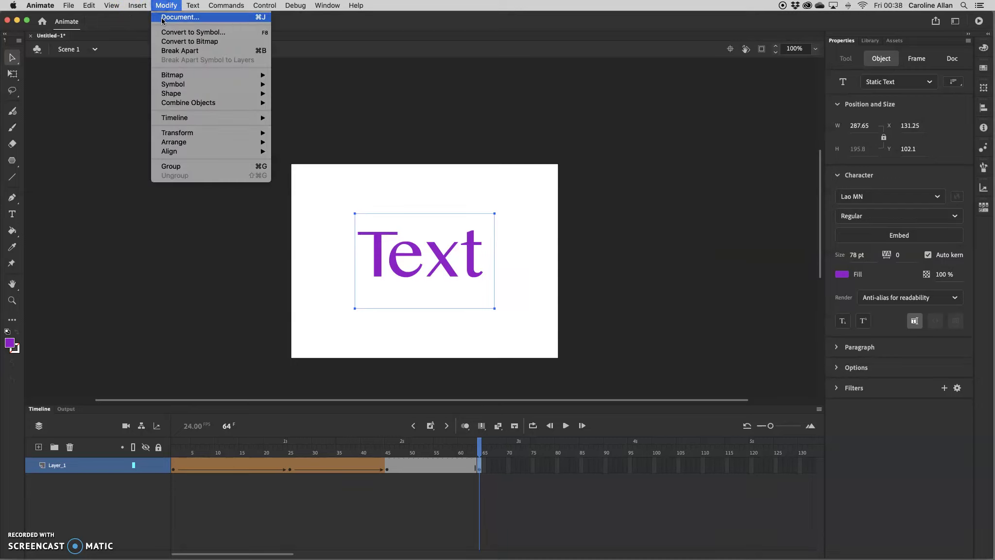
left_click(197, 52)
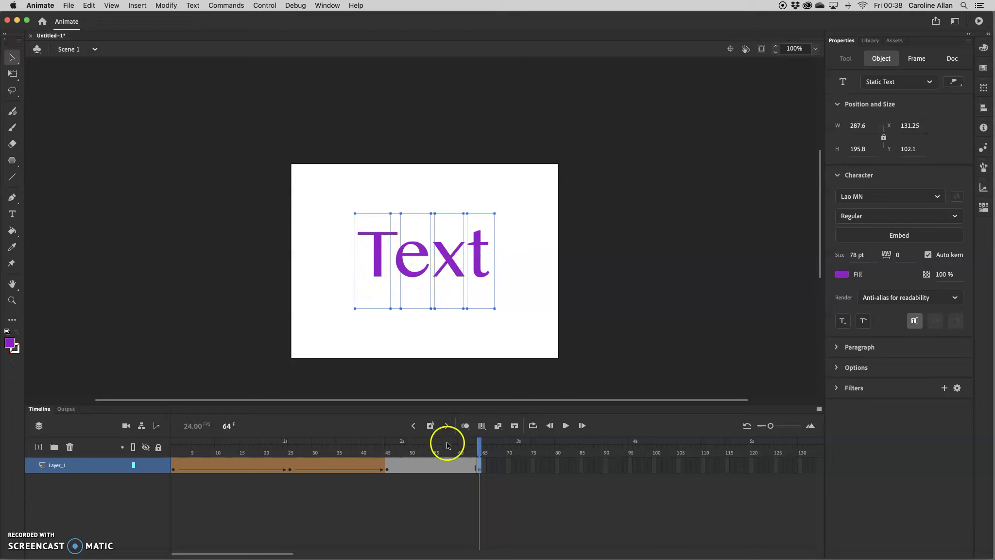
Step: Try to create a shape tween between the star at frame 45 and the separate letters at frame 64, and scrub through it
left_click(429, 464)
left_click(426, 454)
left_click(889, 108)
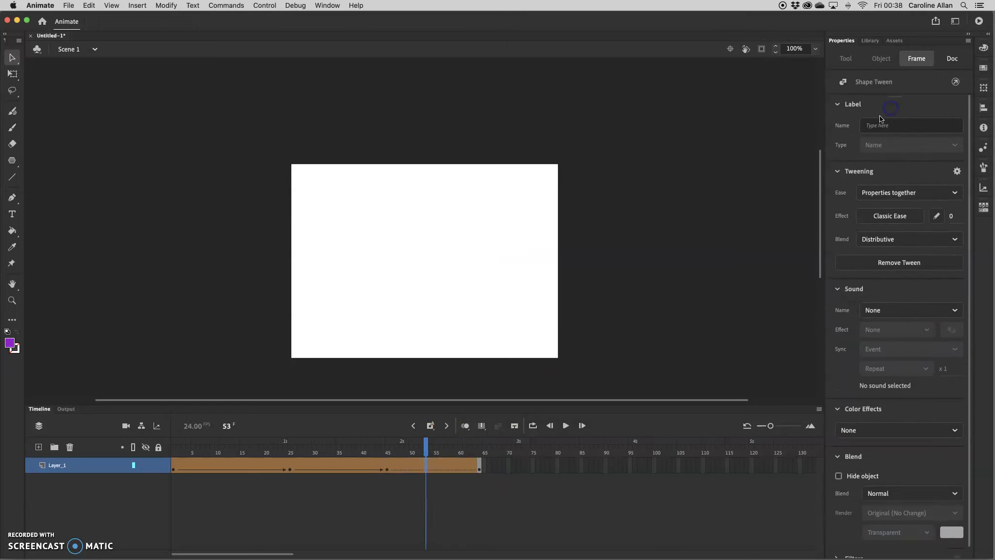
left_click_drag(427, 446, 484, 470)
Step: Break the separate letters at frame 64 apart a second time into plain shapes
left_click(483, 469)
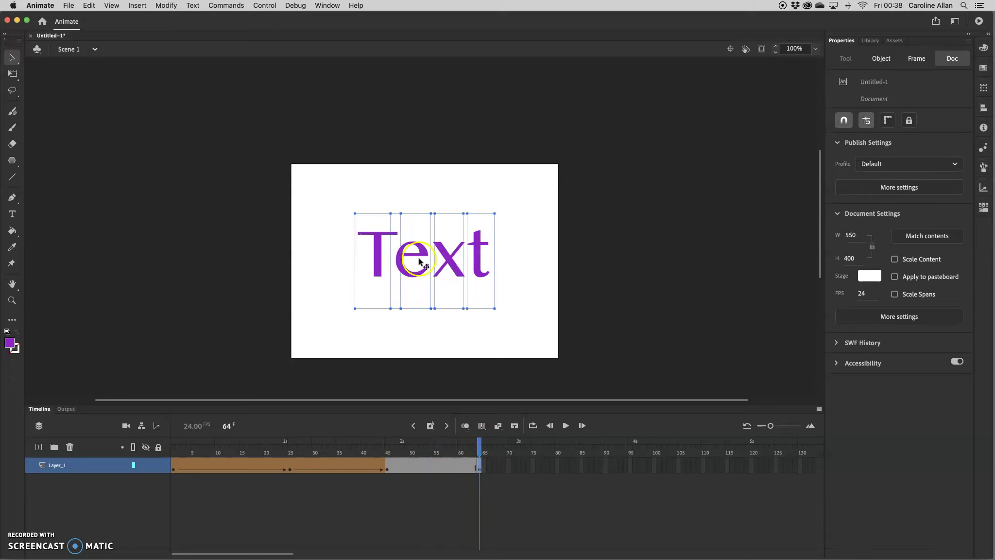
left_click(167, 5)
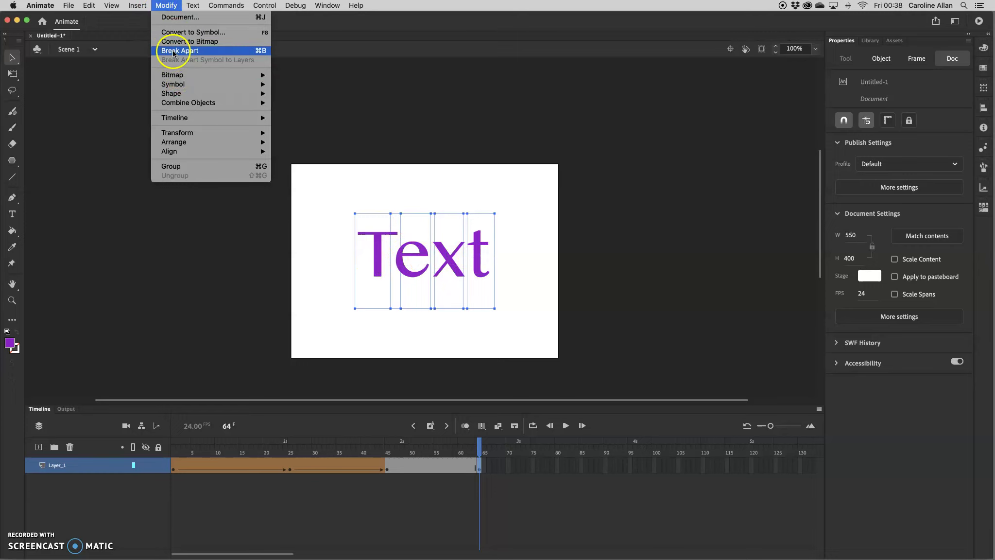
left_click(173, 52)
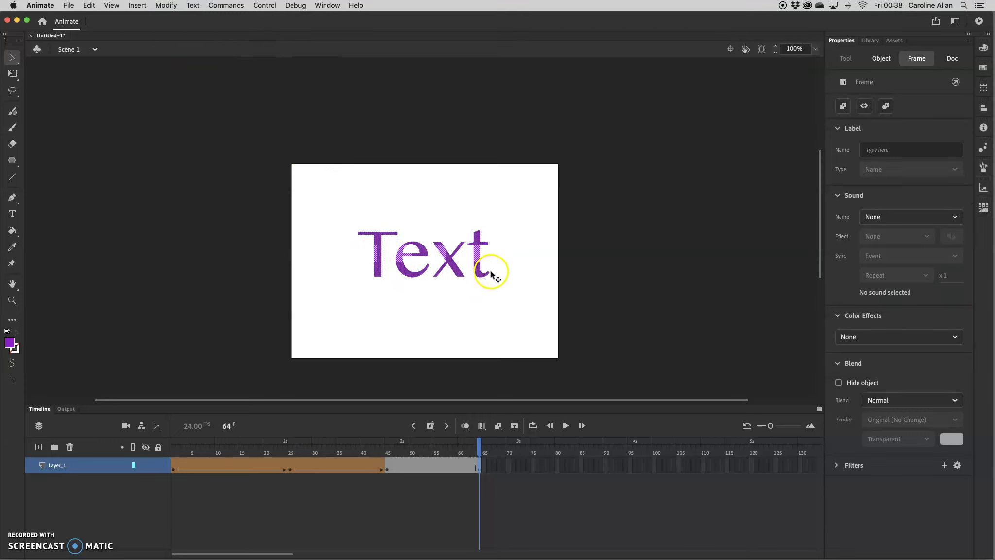
Step: Create a shape tween between the star at frame 45 and the letter shapes at frame 64, and scrub through it
left_click(441, 467)
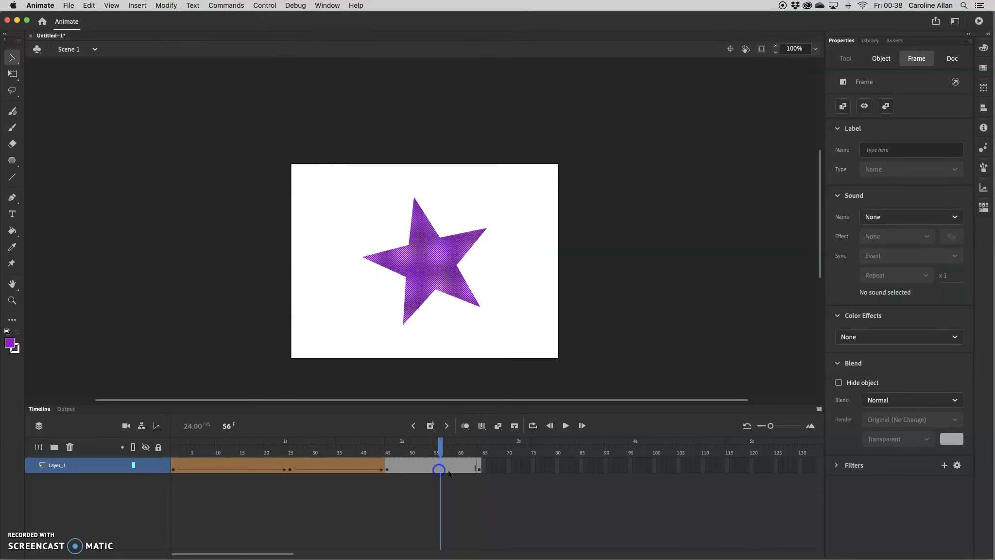
left_click(886, 106)
left_click_drag(439, 444, 478, 448)
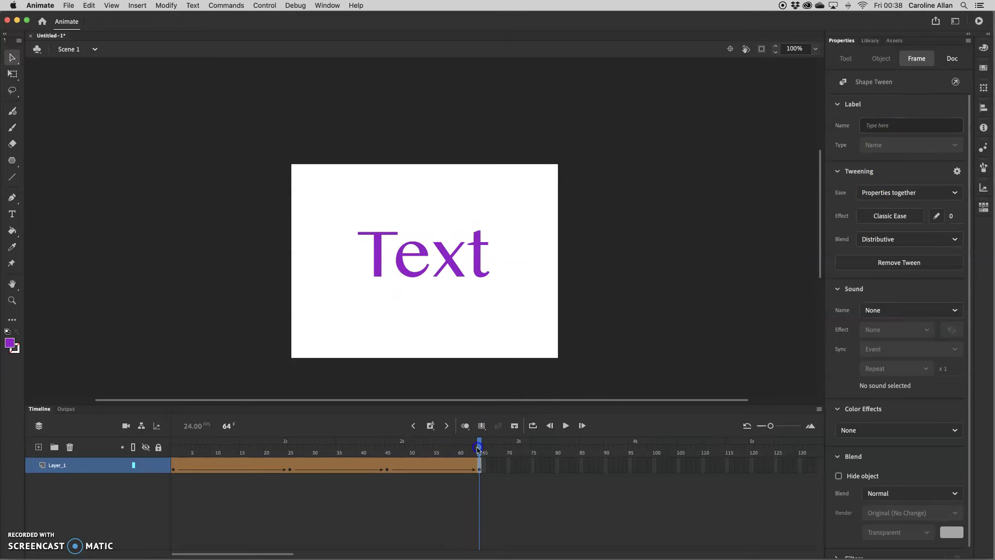
Step: Test the movie to watch the whole morph animation, and close the preview
left_click(491, 467)
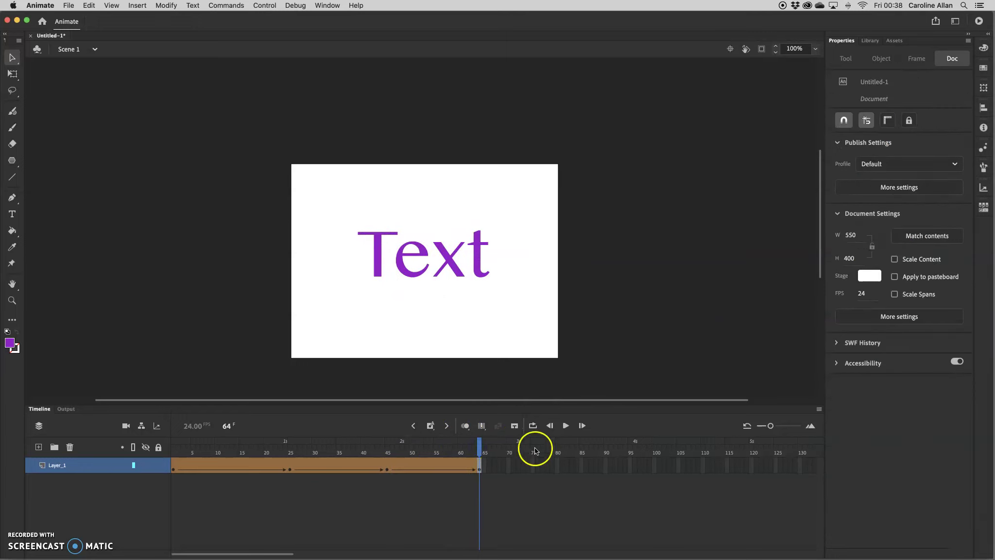
key("super+Return")
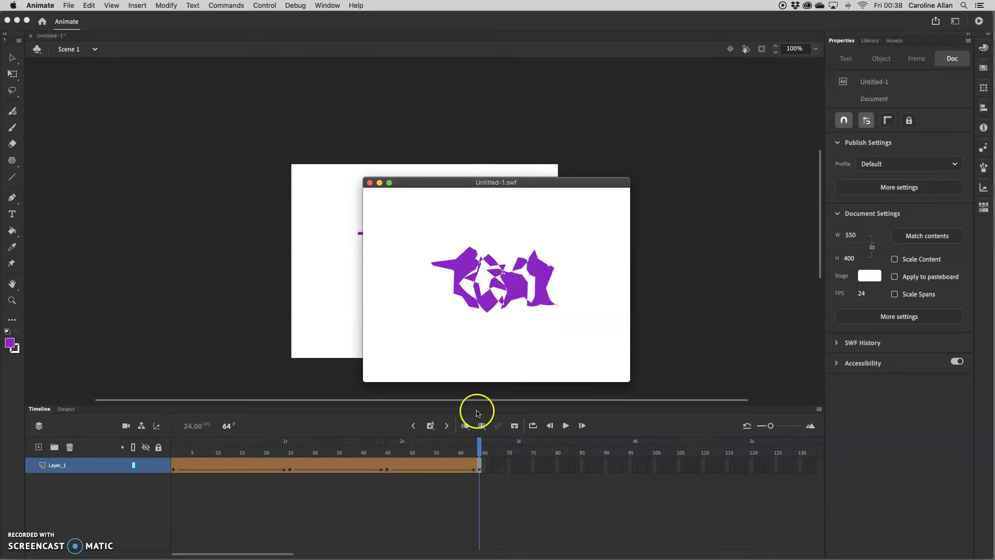
left_click(370, 183)
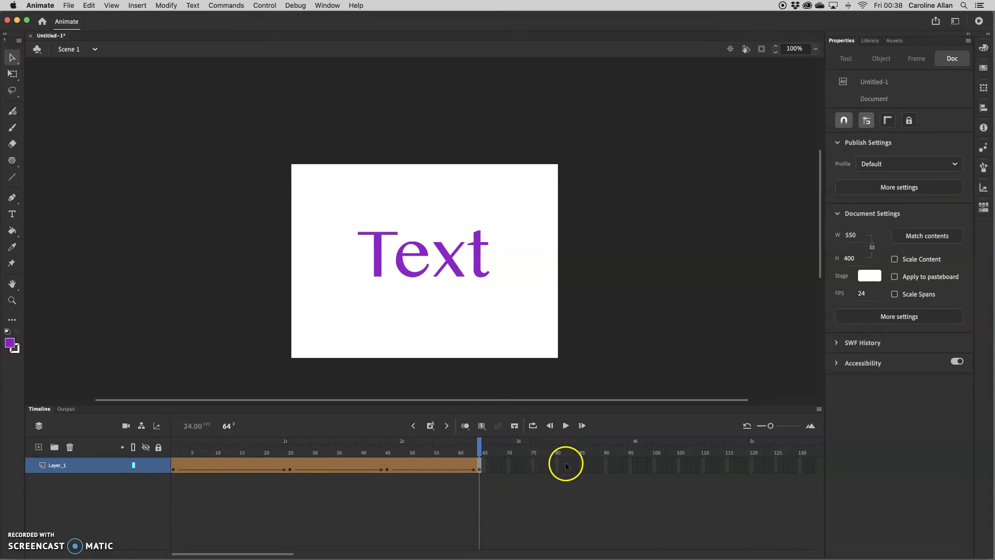
Step: Add a keyframe at frame 82 to hold the finished text on stage, and test the movie again
left_click_drag(573, 404, 549, 284)
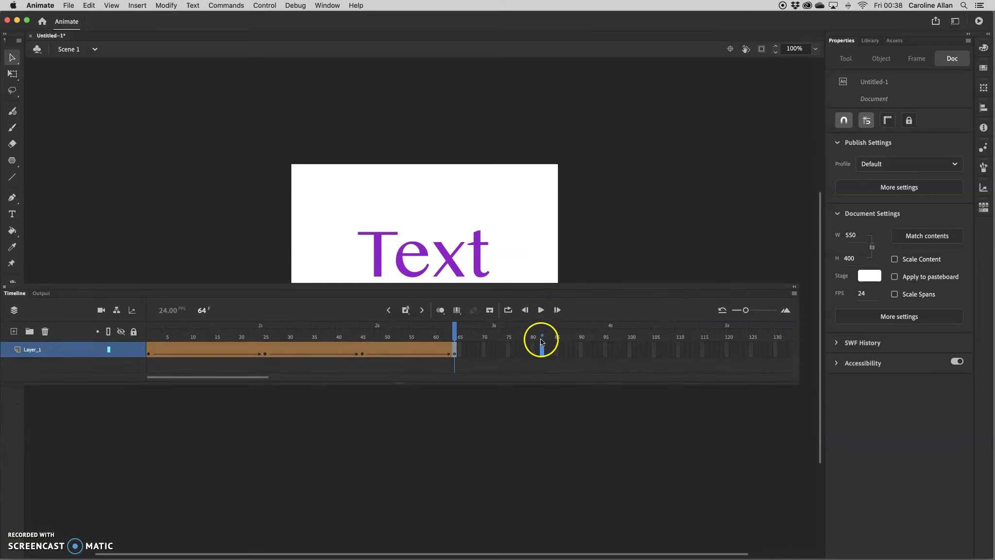
left_click(407, 311)
left_click_drag(460, 292, 477, 373)
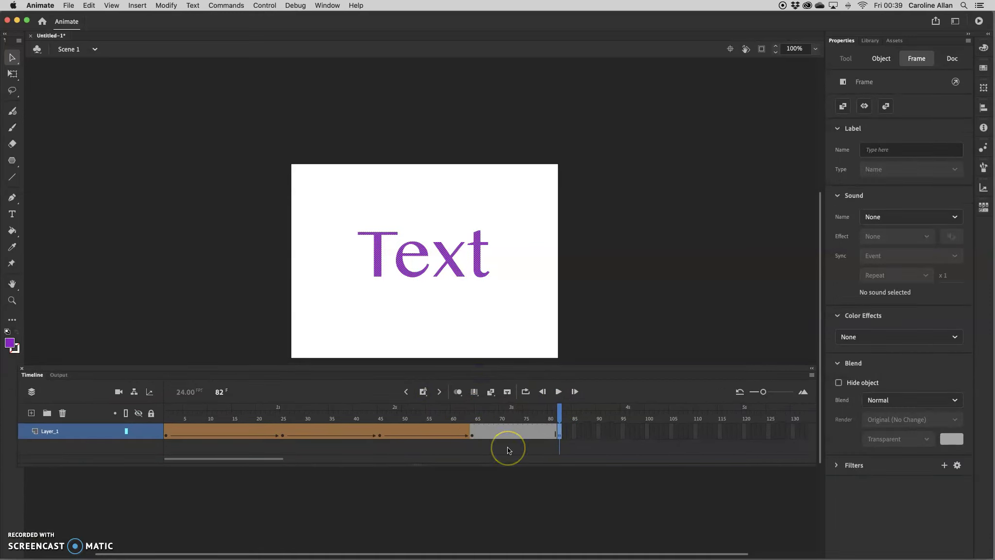
key("super+Return")
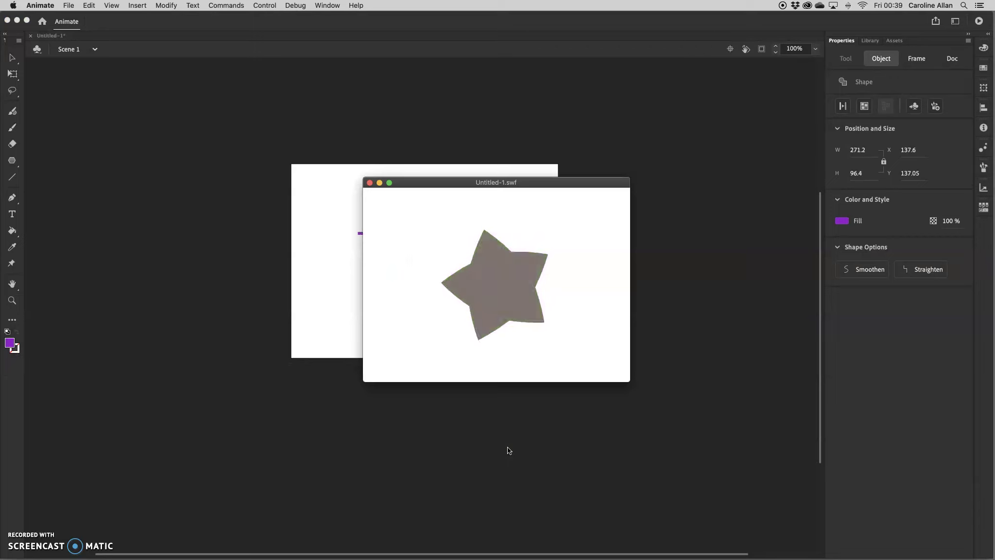